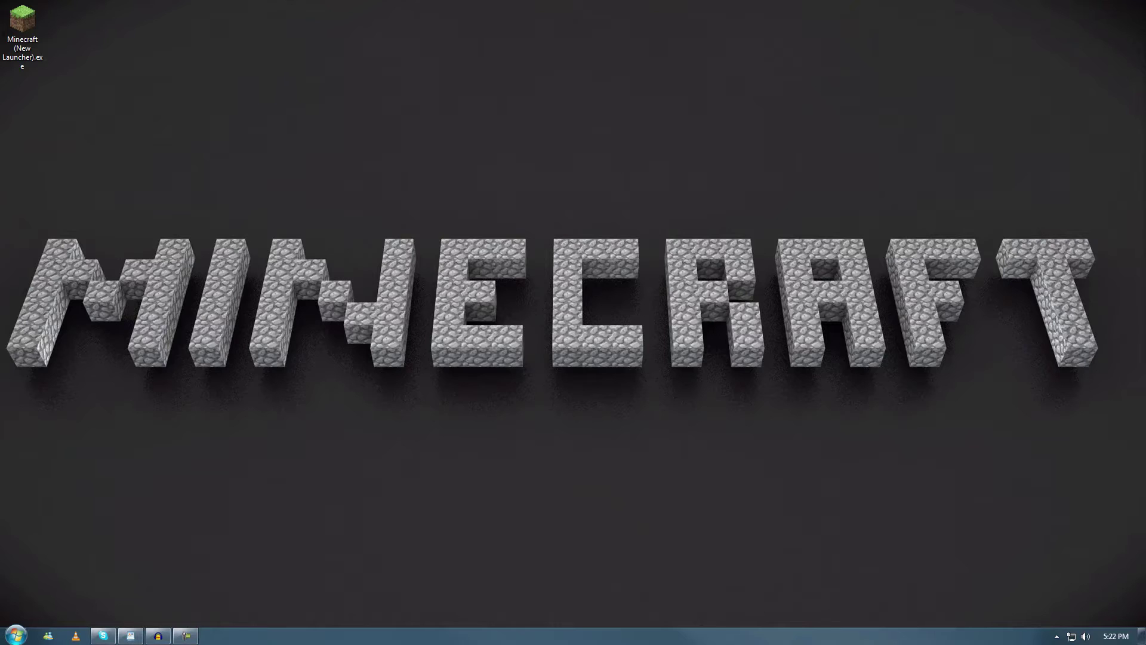
Start the Minecraft launcher and open the game's location on disk through the launcher options
double_click(22, 27)
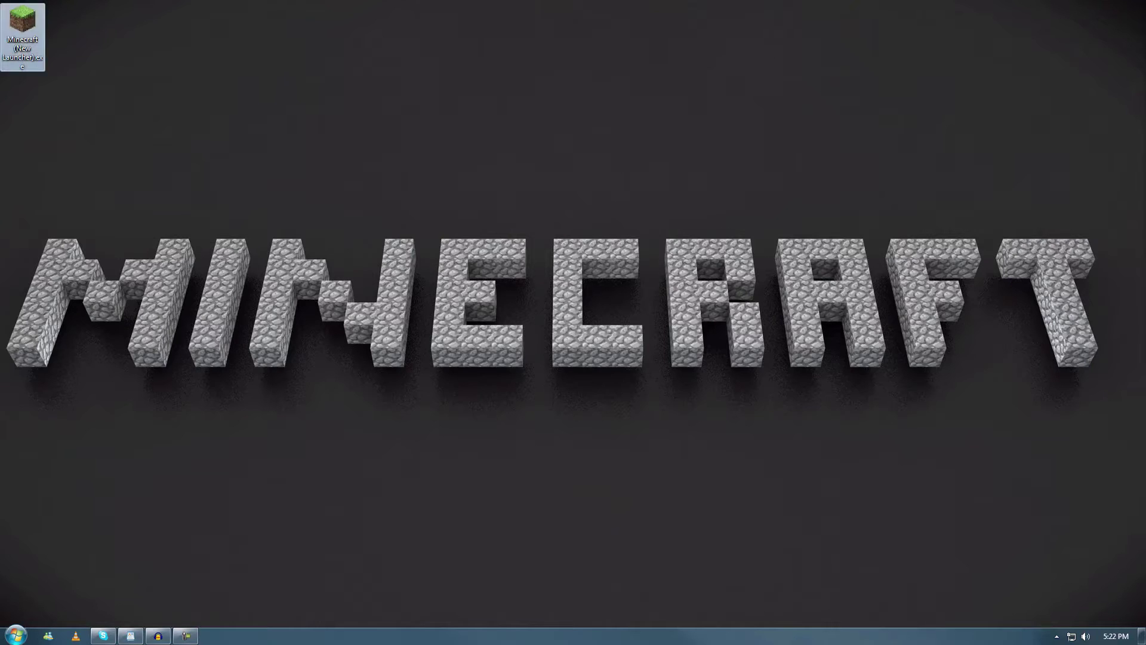
left_click(606, 330)
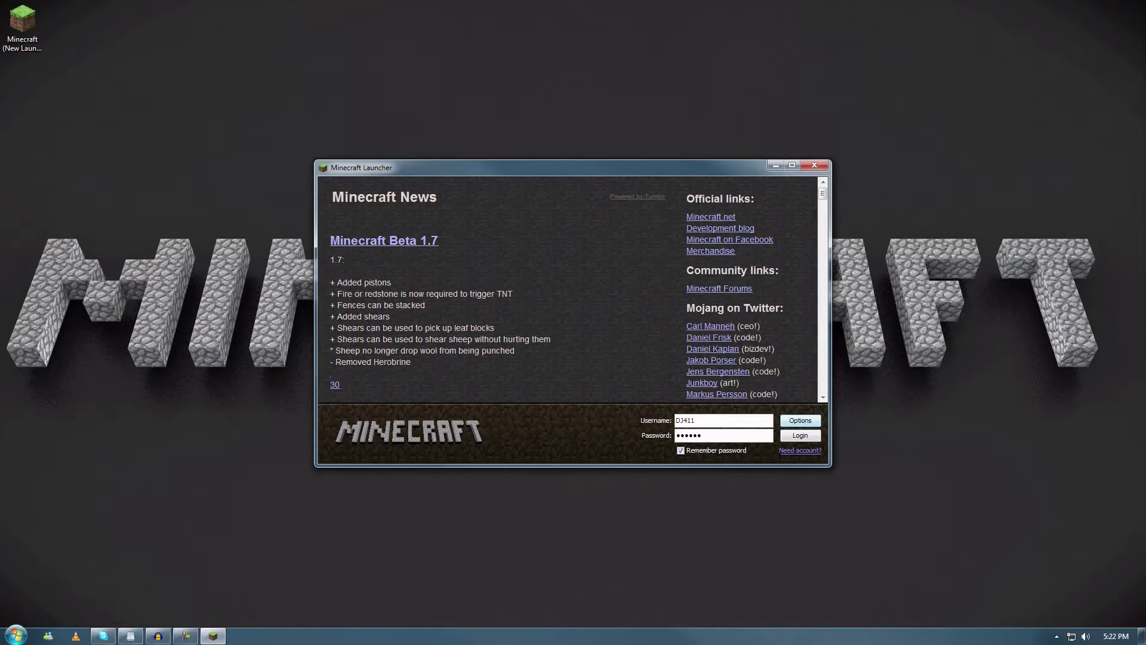
left_click(800, 421)
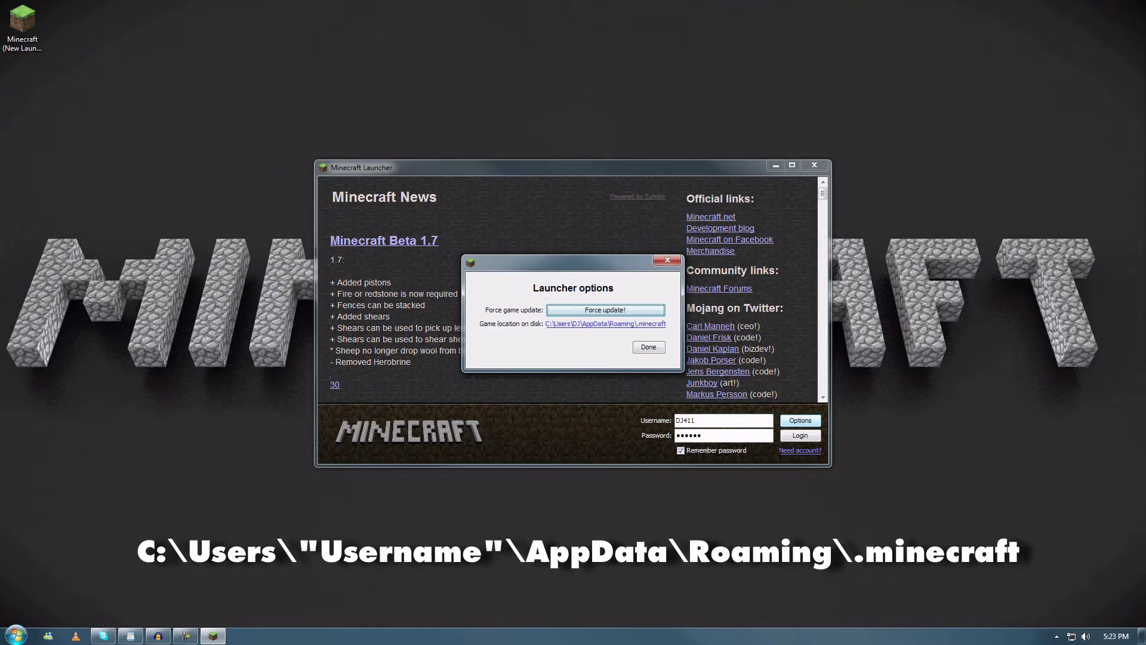
left_click(605, 324)
left_click_drag(358, 164, 589, 149)
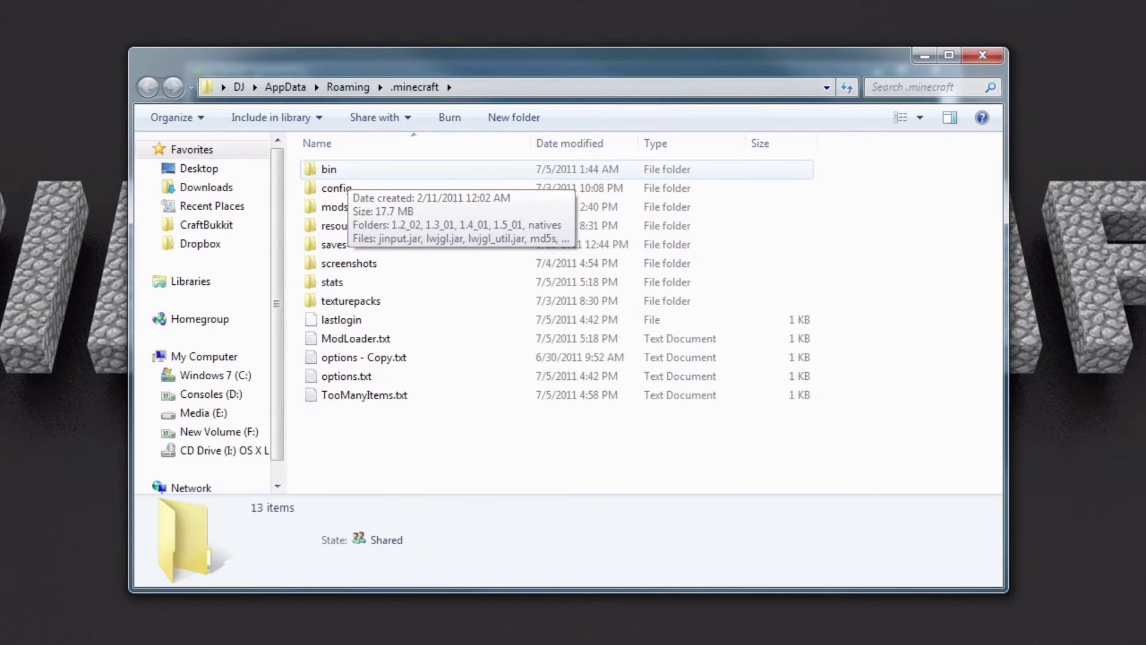
Open the bin folder inside .minecraft and locate the minecraft.jar file
double_click(348, 170)
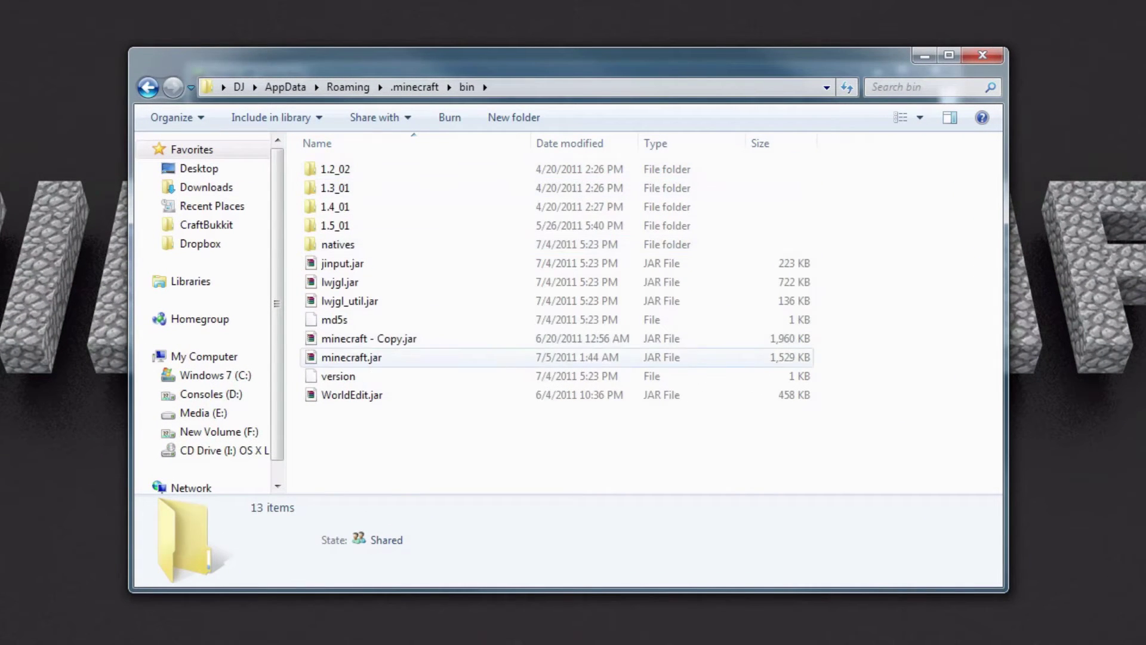
left_click(352, 357)
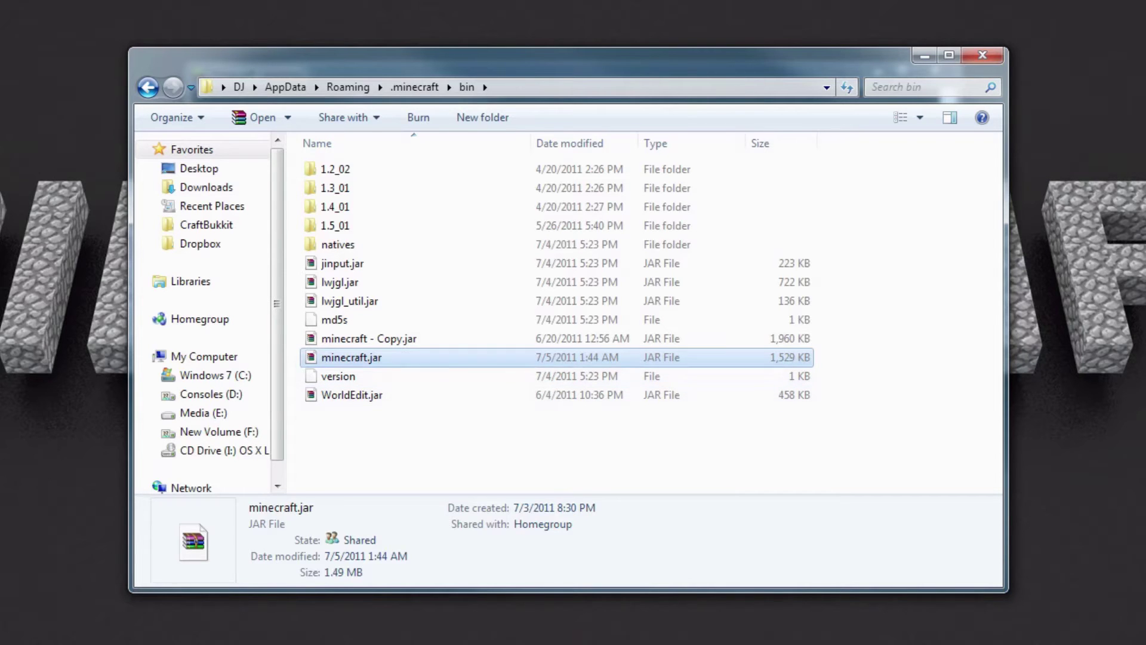
left_click(555, 445)
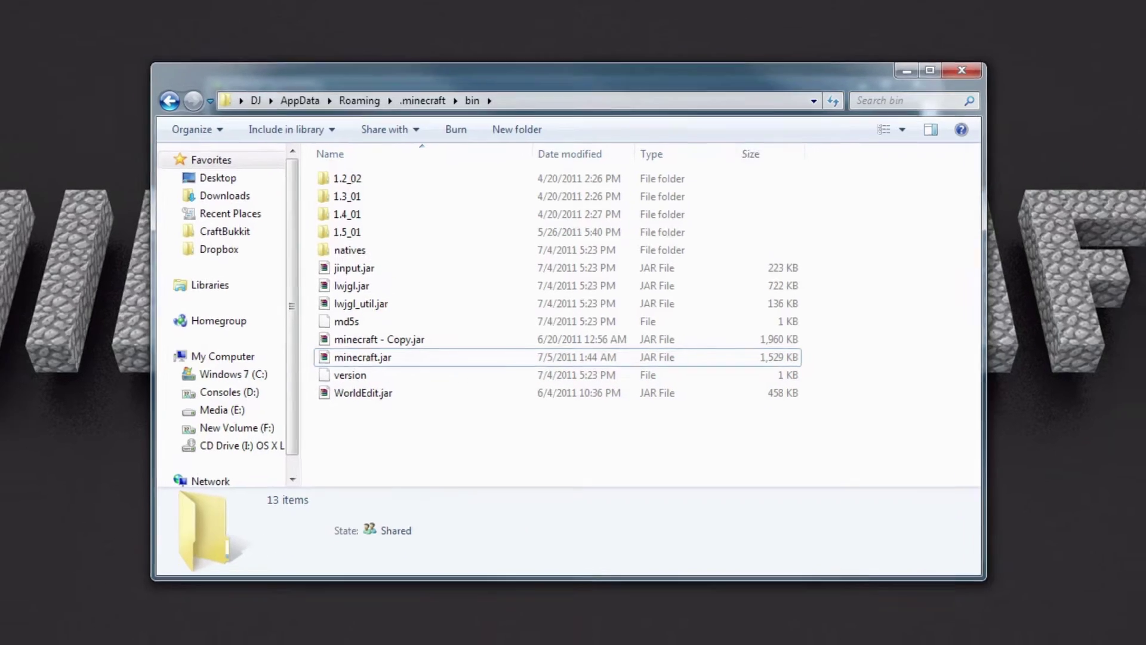
Set the folder view options to show hidden files, folders, and drives, and apply the change
left_click(177, 117)
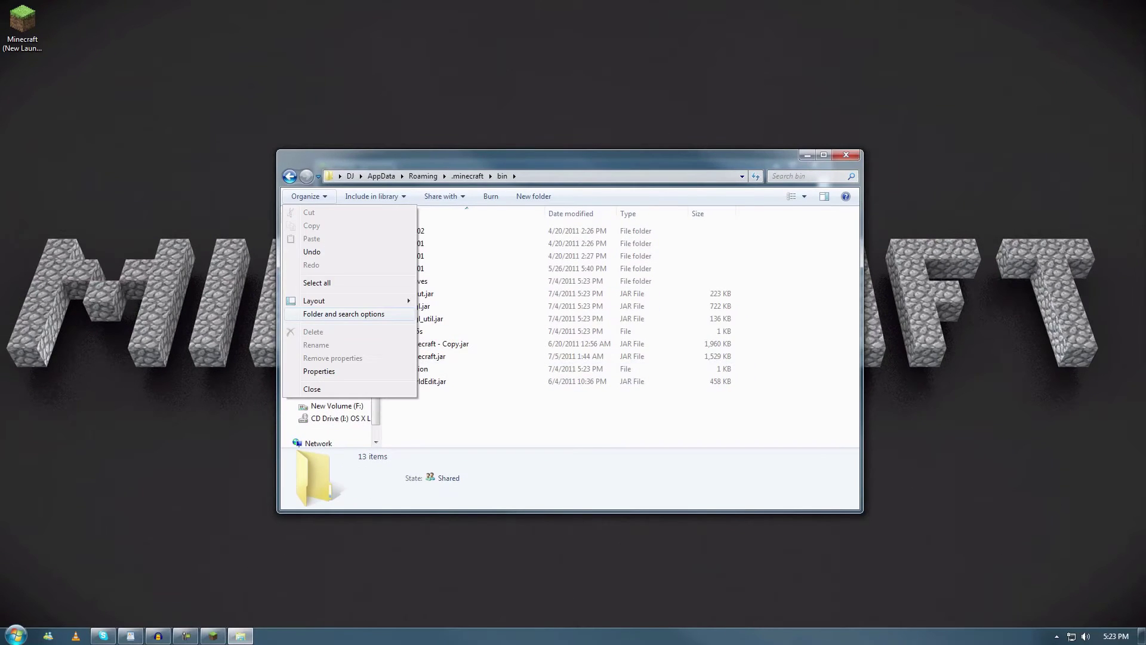
left_click(327, 313)
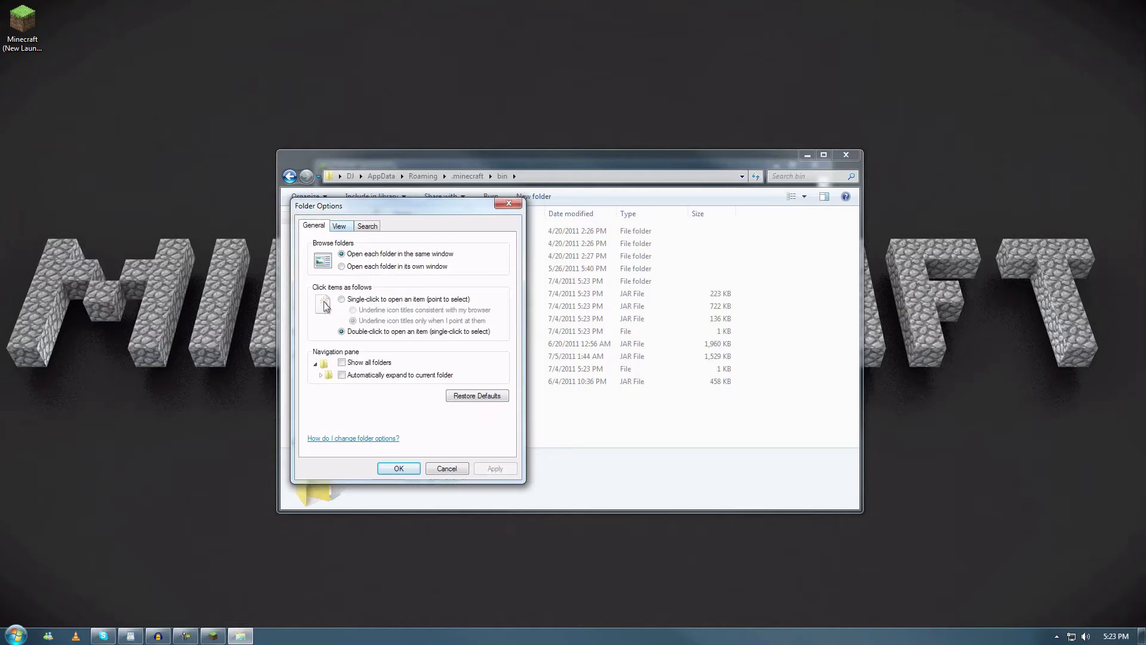
left_click(339, 227)
left_click(340, 392)
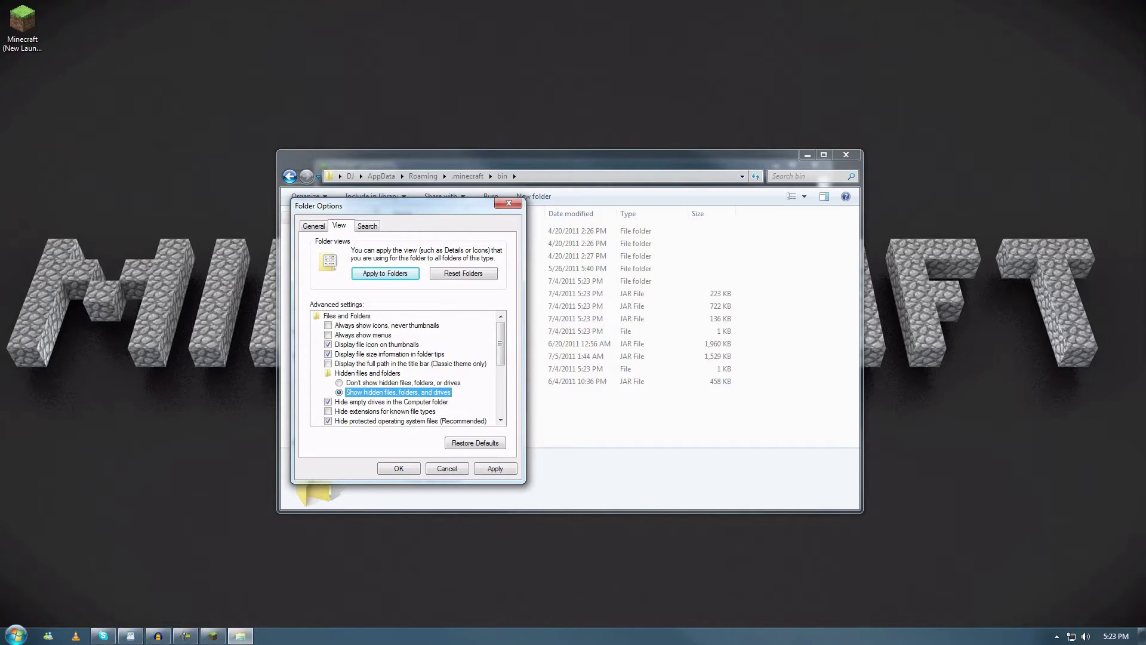
left_click(495, 469)
left_click(399, 468)
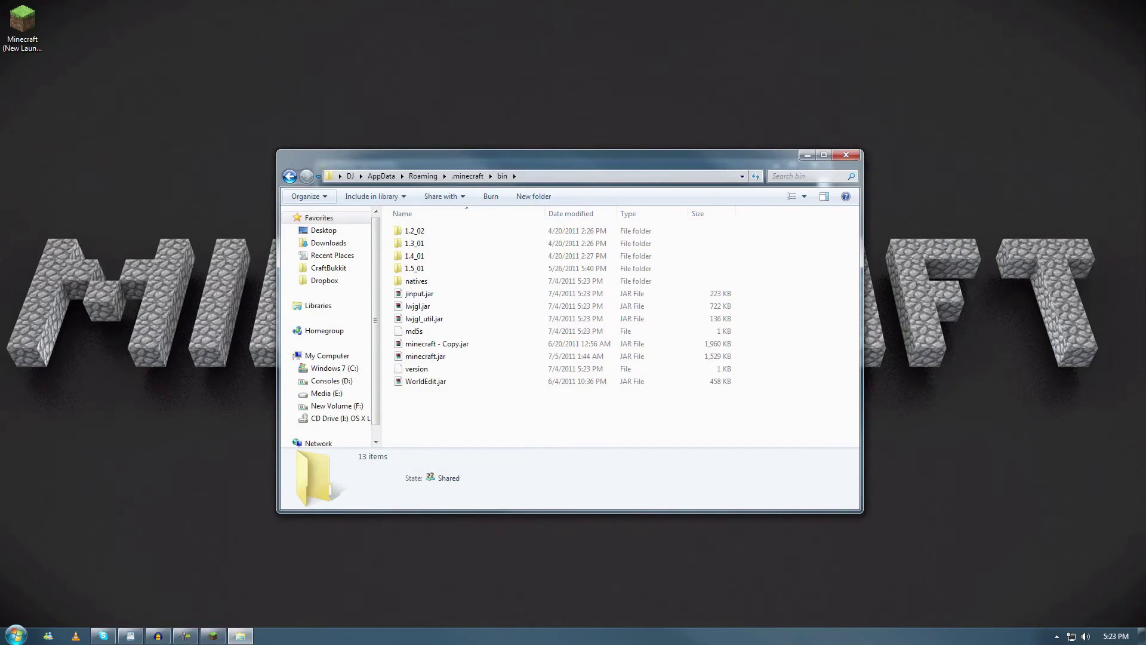
Browse from the Windows 7 (C:) drive through Users, the personal user folder, AppData and Roaming into .minecraft
left_click(335, 368)
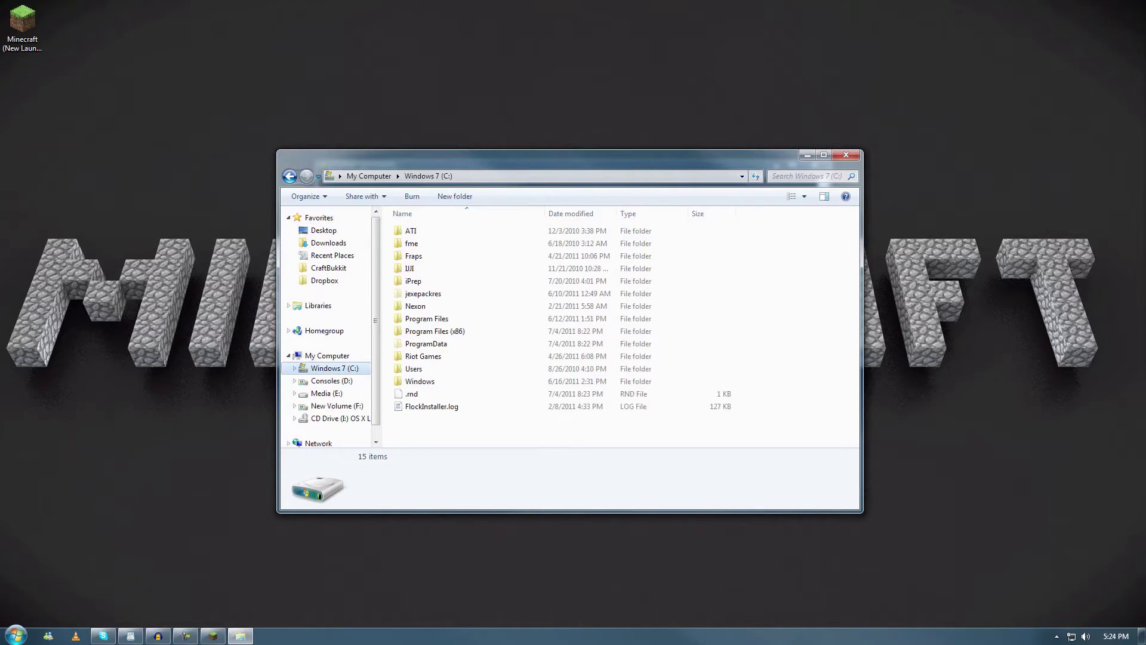
double_click(413, 368)
double_click(412, 243)
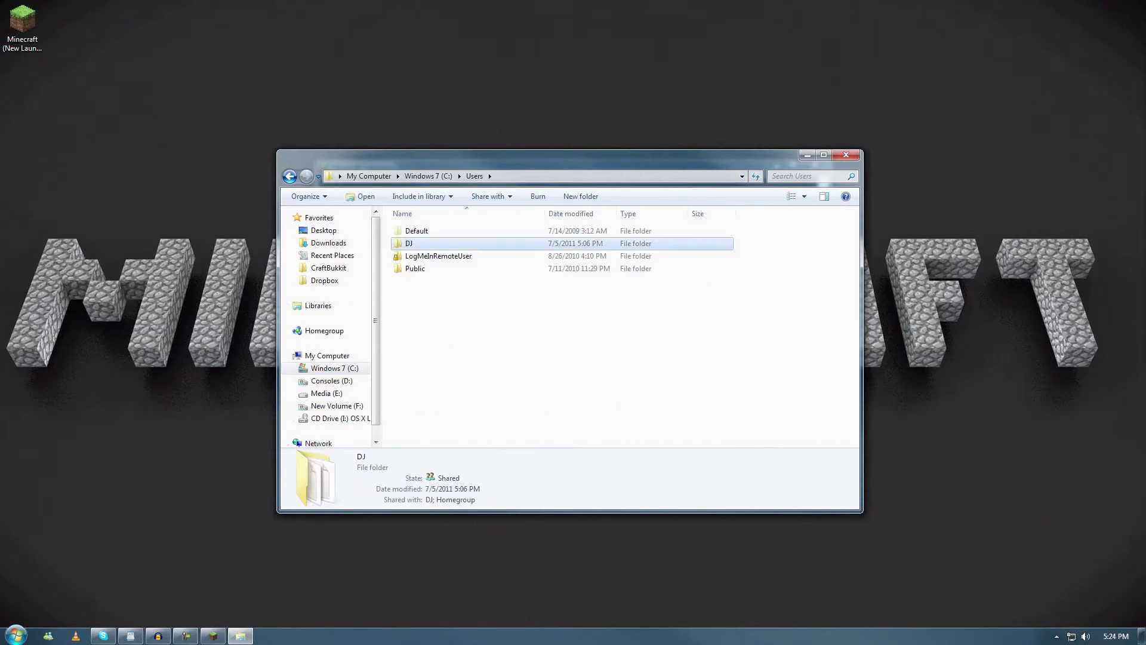
left_click(419, 243)
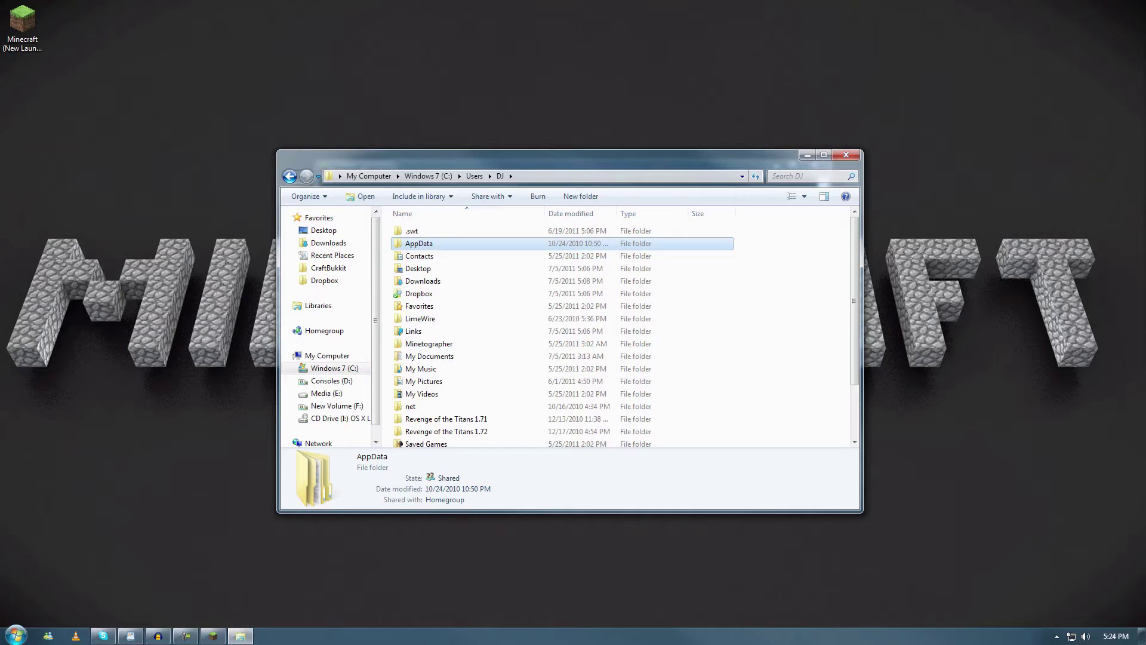
double_click(412, 243)
double_click(418, 255)
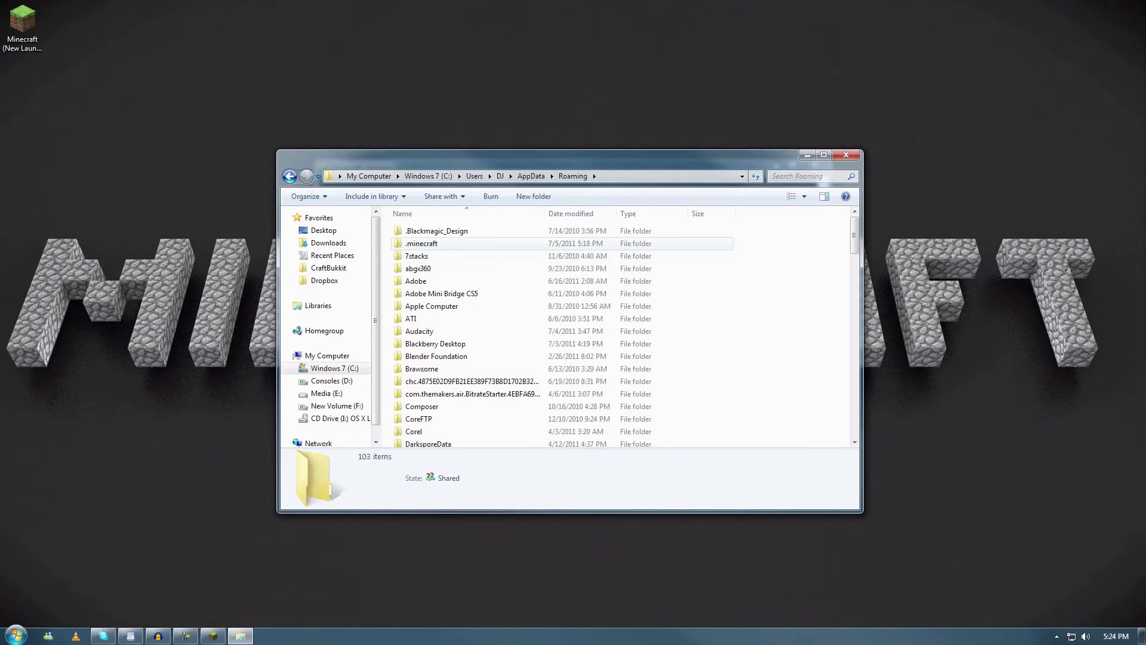
double_click(422, 243)
left_click(306, 196)
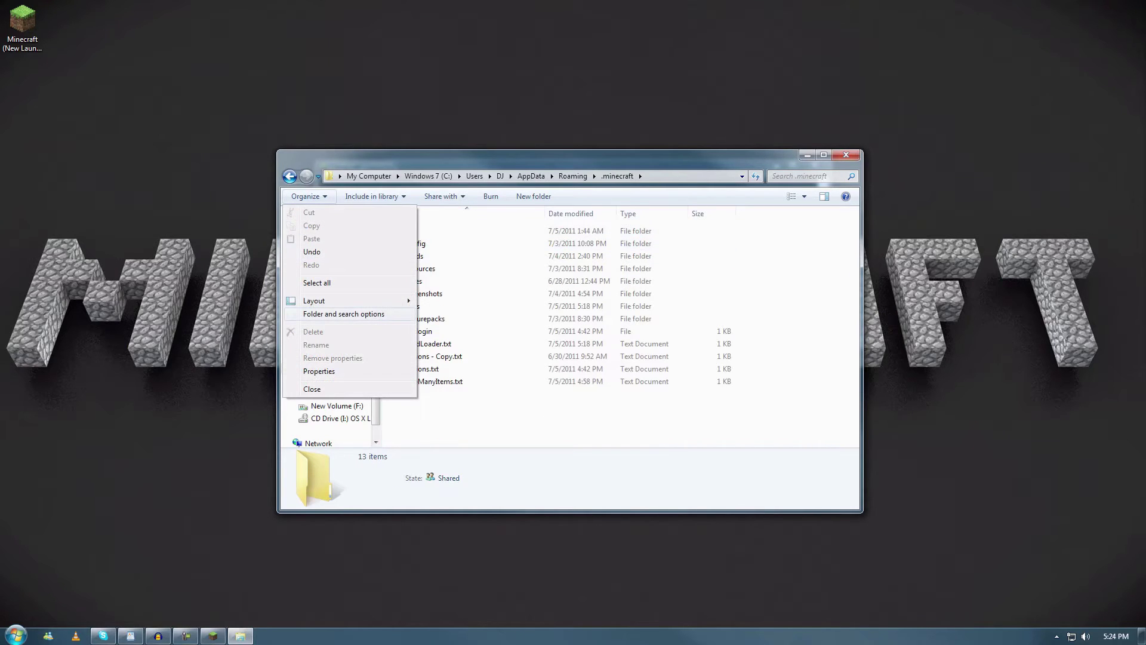
key("Escape")
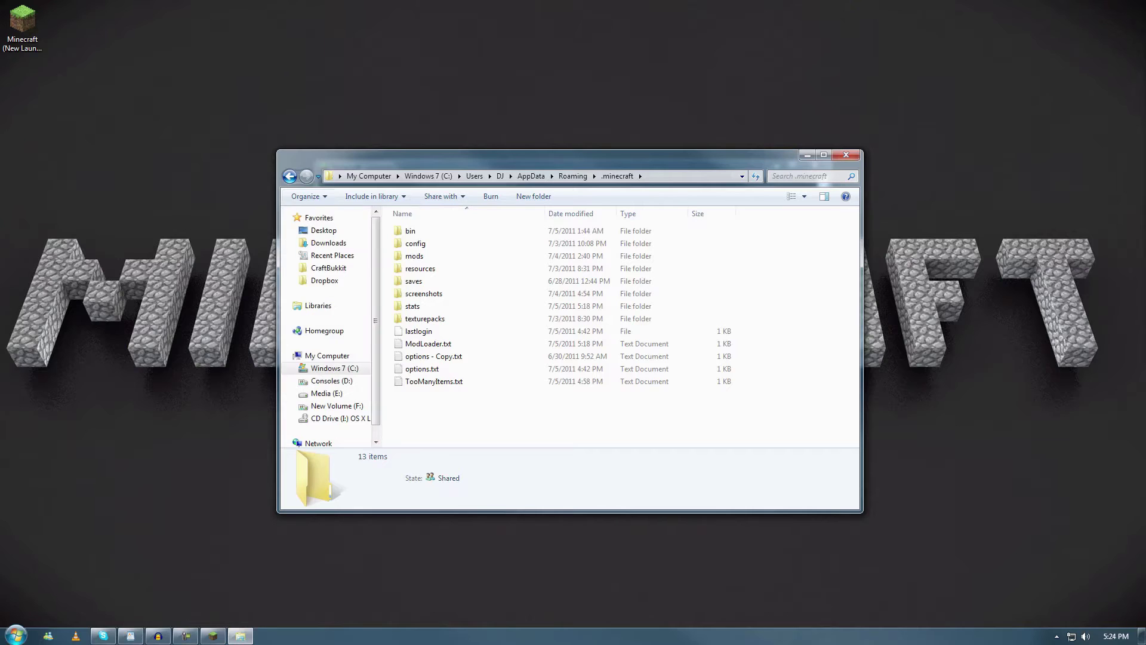
left_click_drag(477, 160, 461, 157)
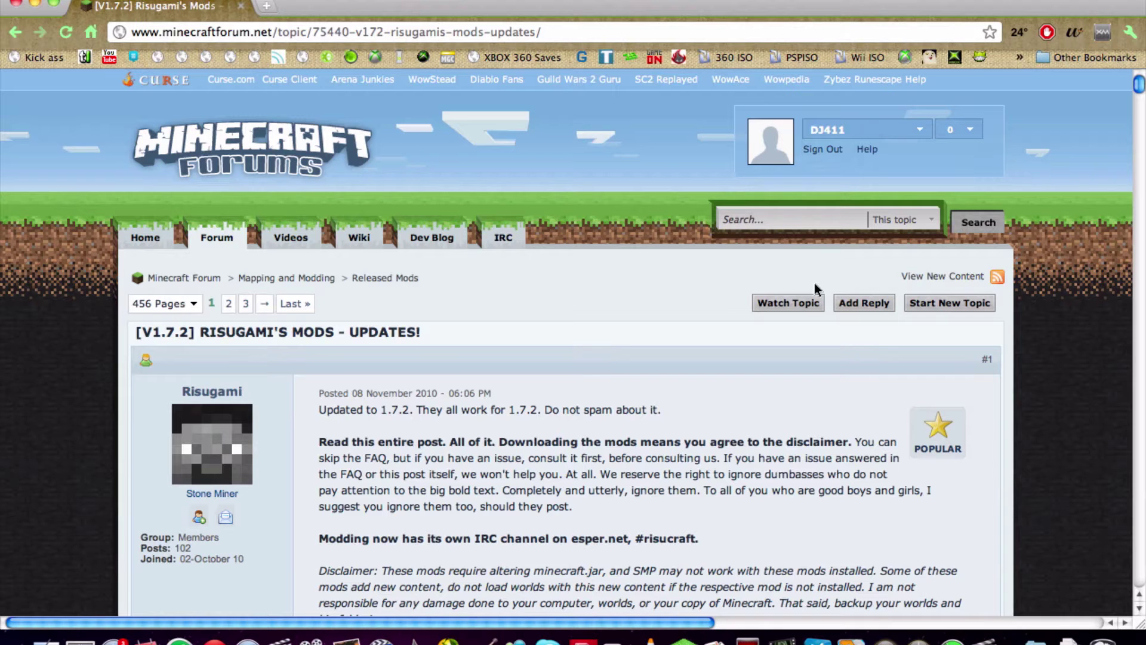
Read through the Risugami's Mods forum topic, from the FAQ and installation instructions to the ModLoader Beta 1.7.2 section
scroll(817, 290, "down", 5)
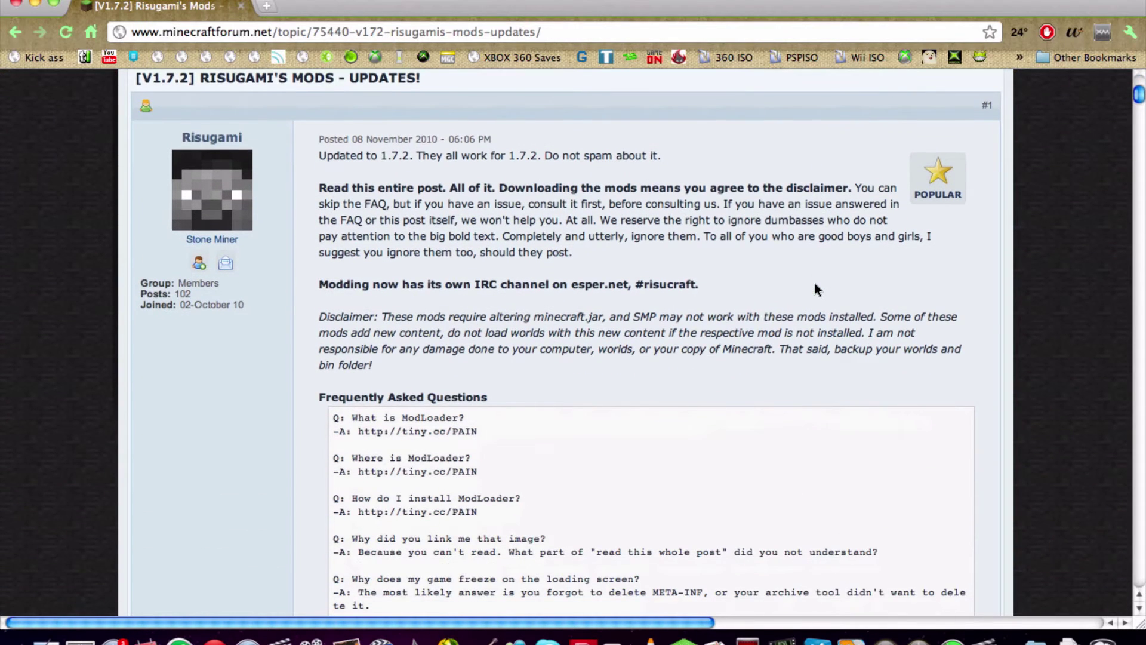
scroll(817, 289, "down", 11)
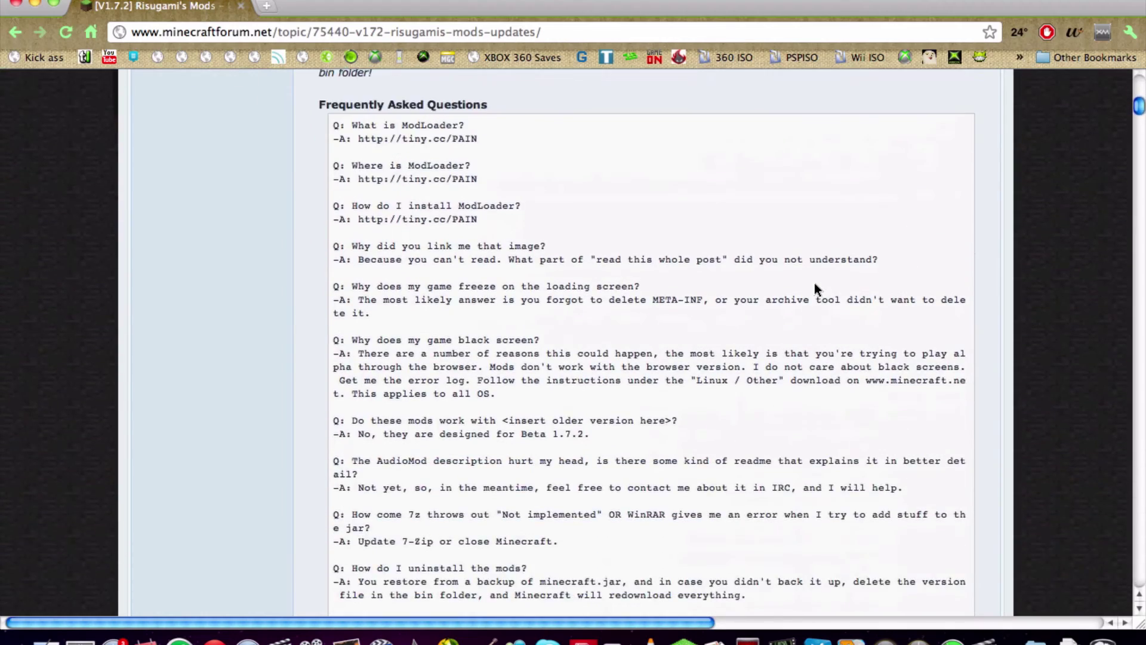
scroll(816, 290, "down", 15)
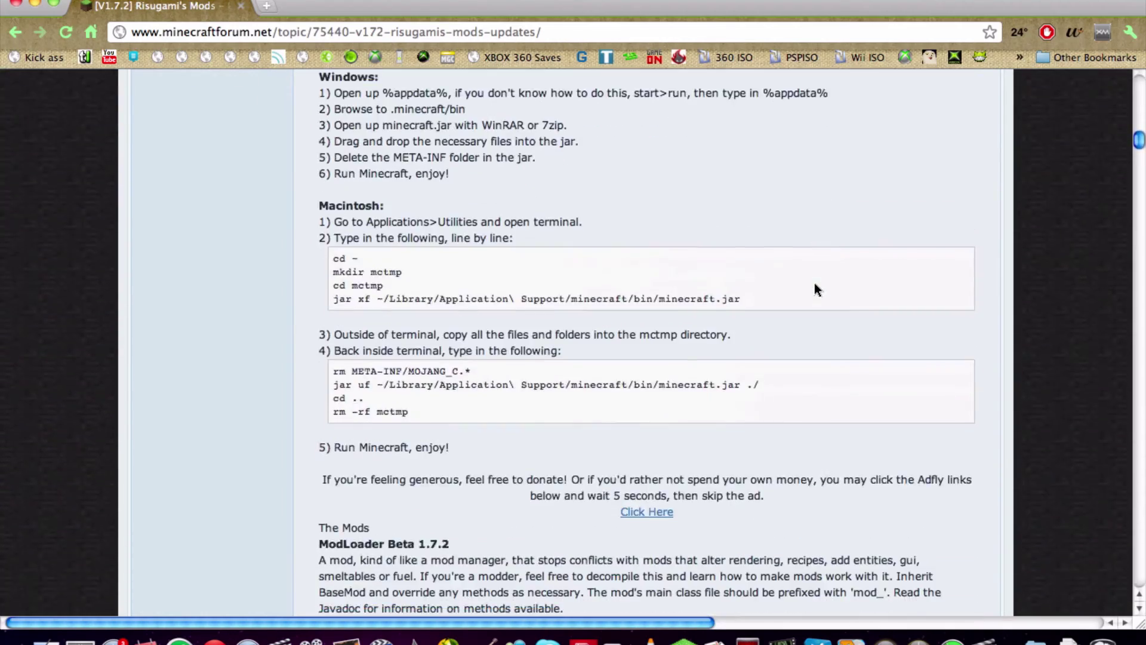
scroll(814, 281, "down", 4)
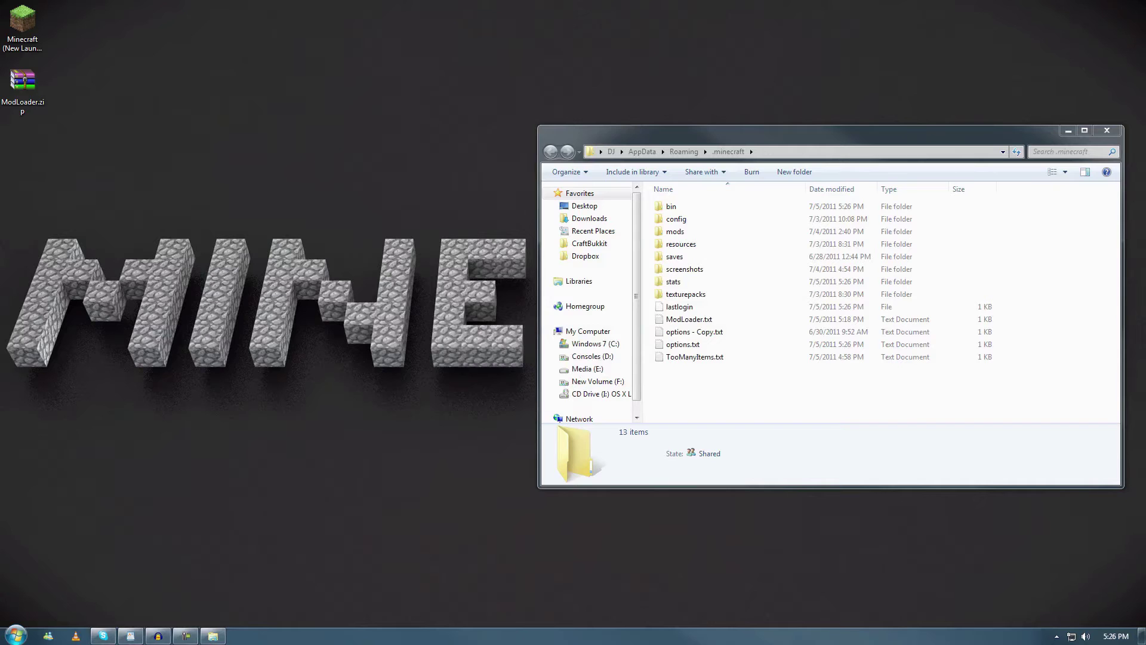
Open ModLoader.zip from the desktop, place its window beside the .minecraft folder, and select all its class files
double_click(22, 84)
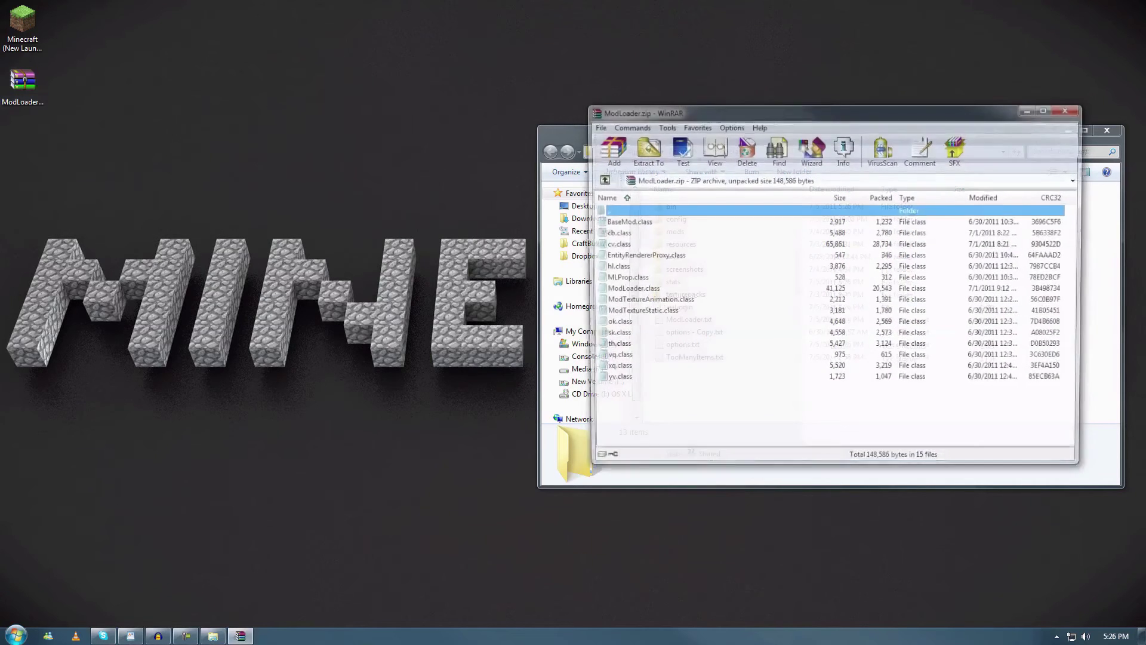
left_click_drag(776, 111, 217, 139)
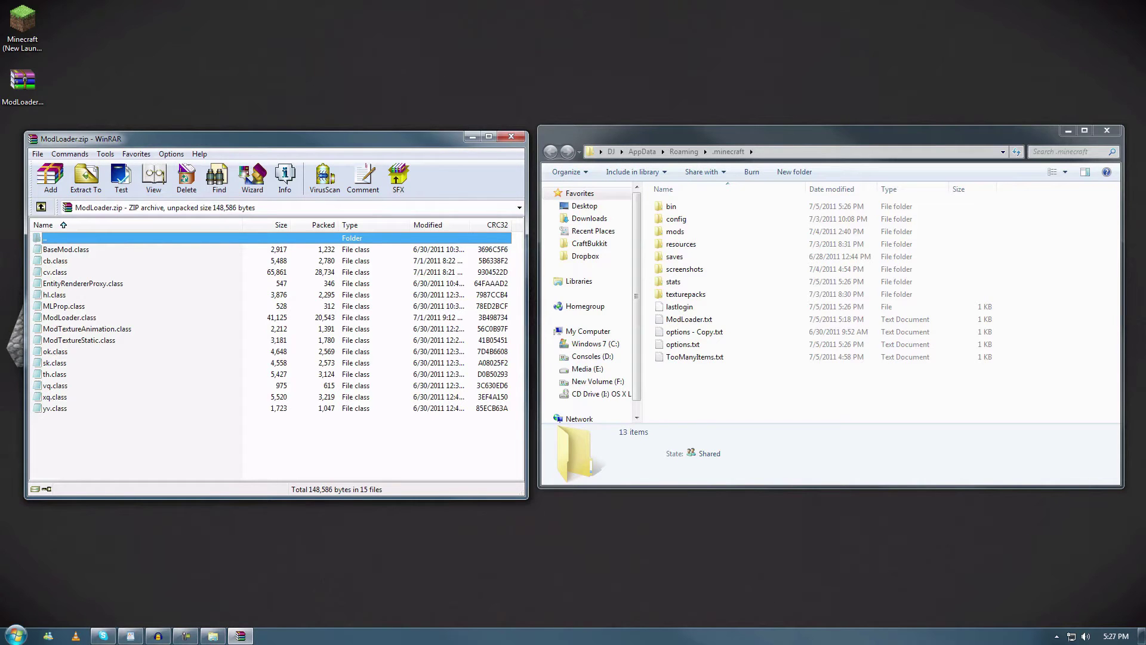
left_click_drag(218, 138, 212, 138)
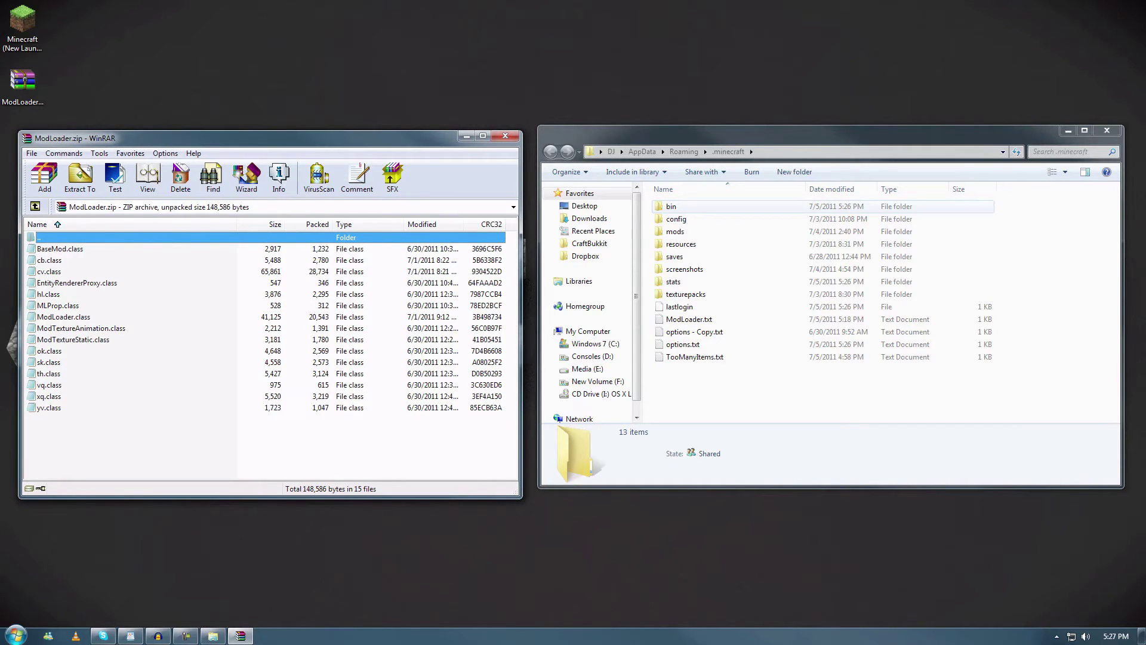
left_click(60, 249)
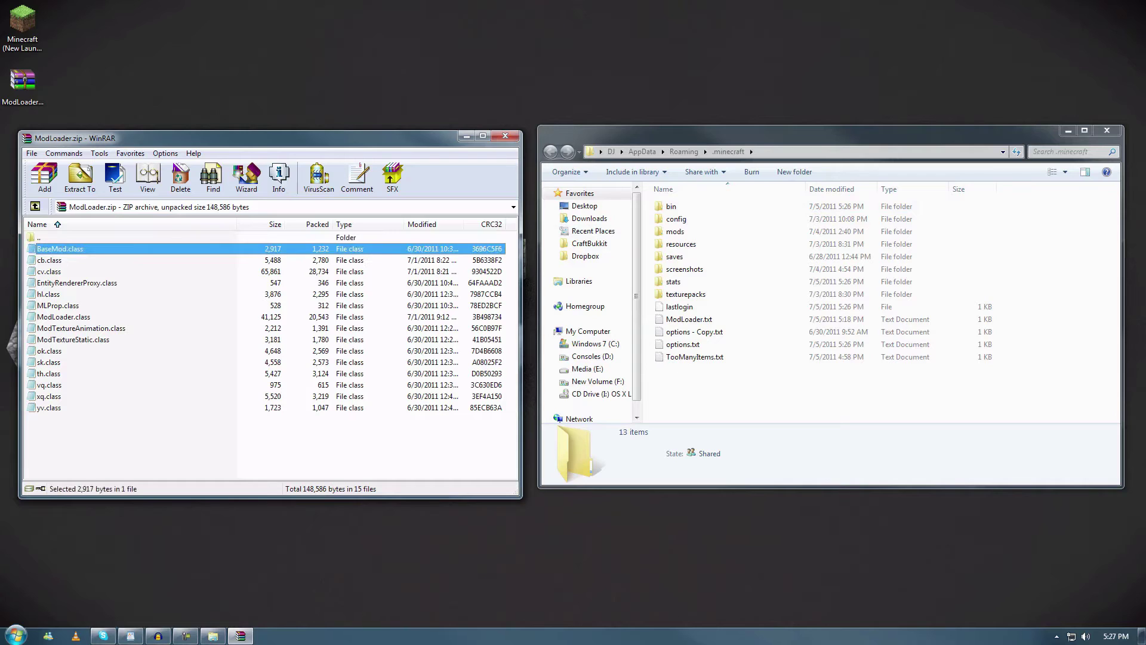
key("ctrl+a")
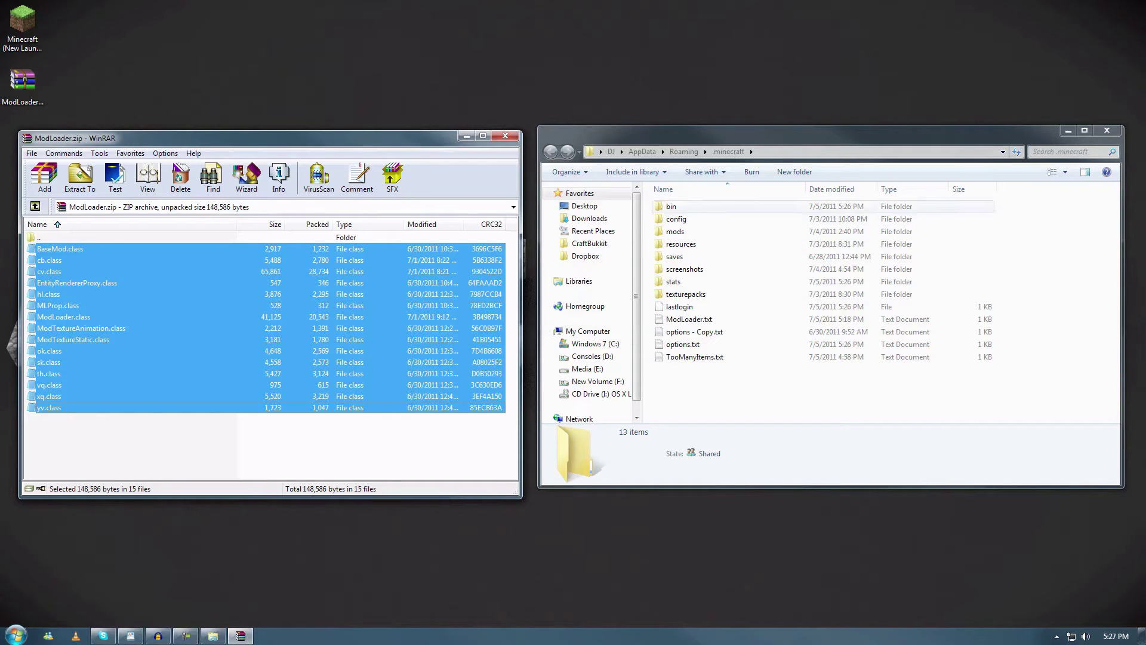
Open the bin folder inside .minecraft and open minecraft.jar as an archive in WinRAR
left_click_drag(793, 133, 839, 141)
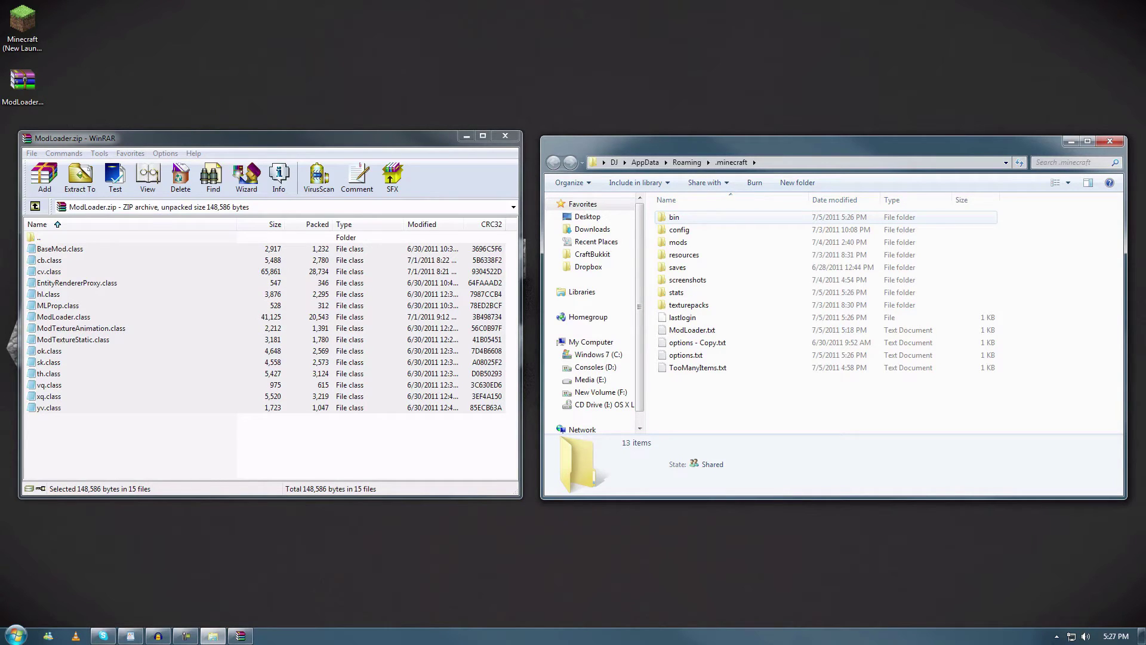
double_click(675, 217)
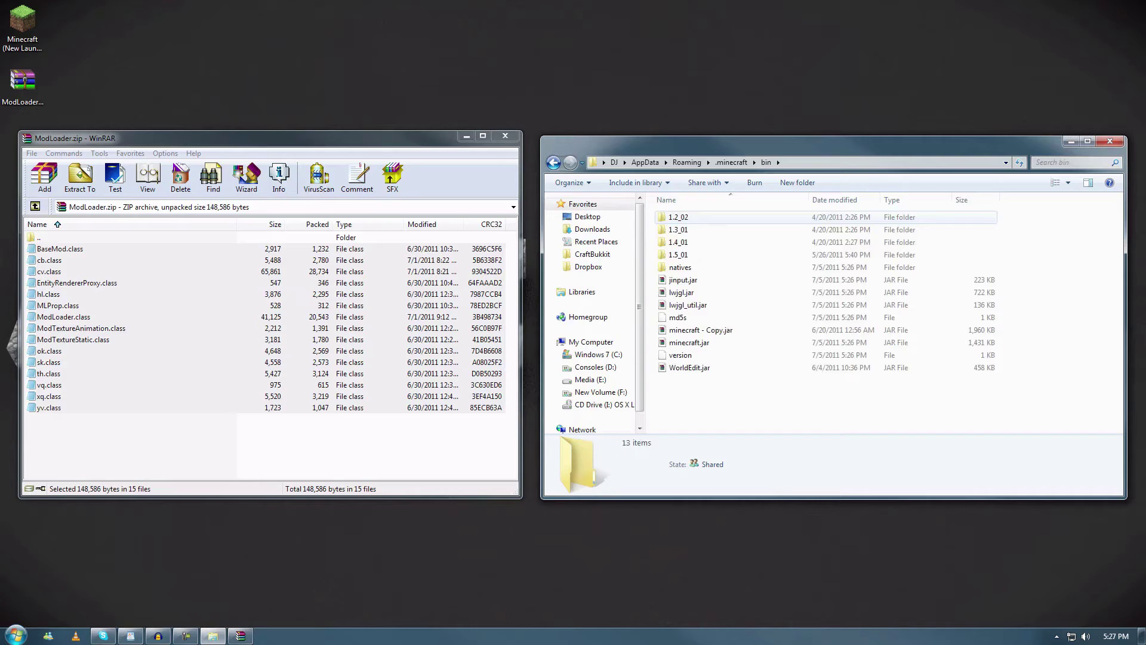
left_click(689, 343)
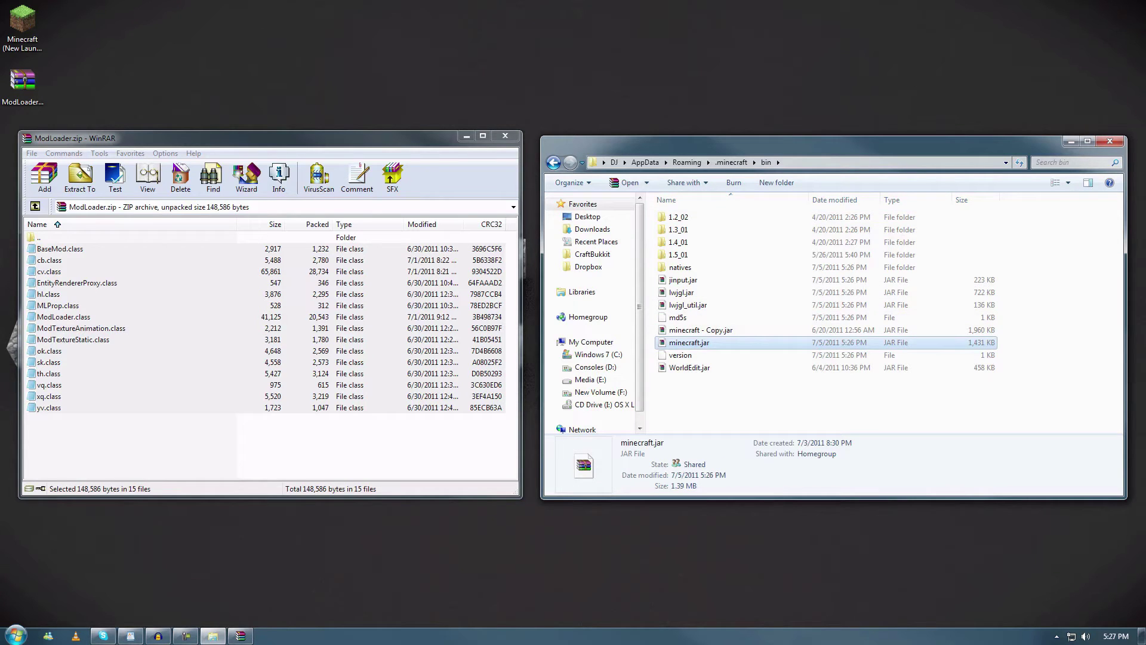
double_click(708, 342)
left_click(645, 312)
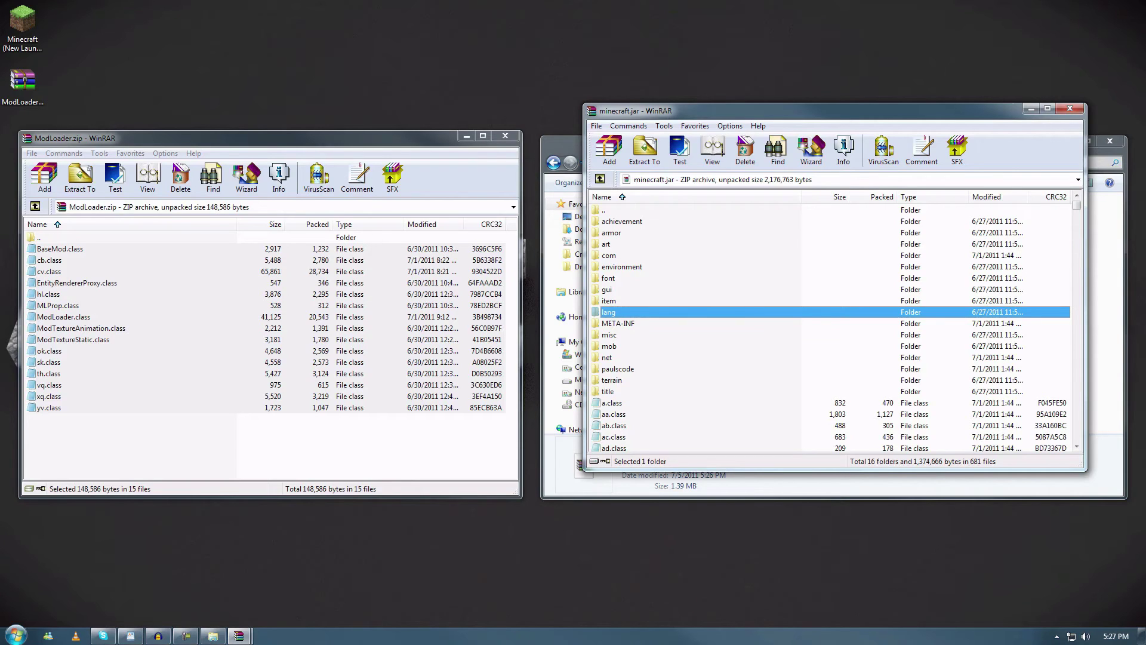
Bring the minecraft.jar archive window in front of the bin folder and line it up beside the ModLoader.zip window
key("alt+Tab")
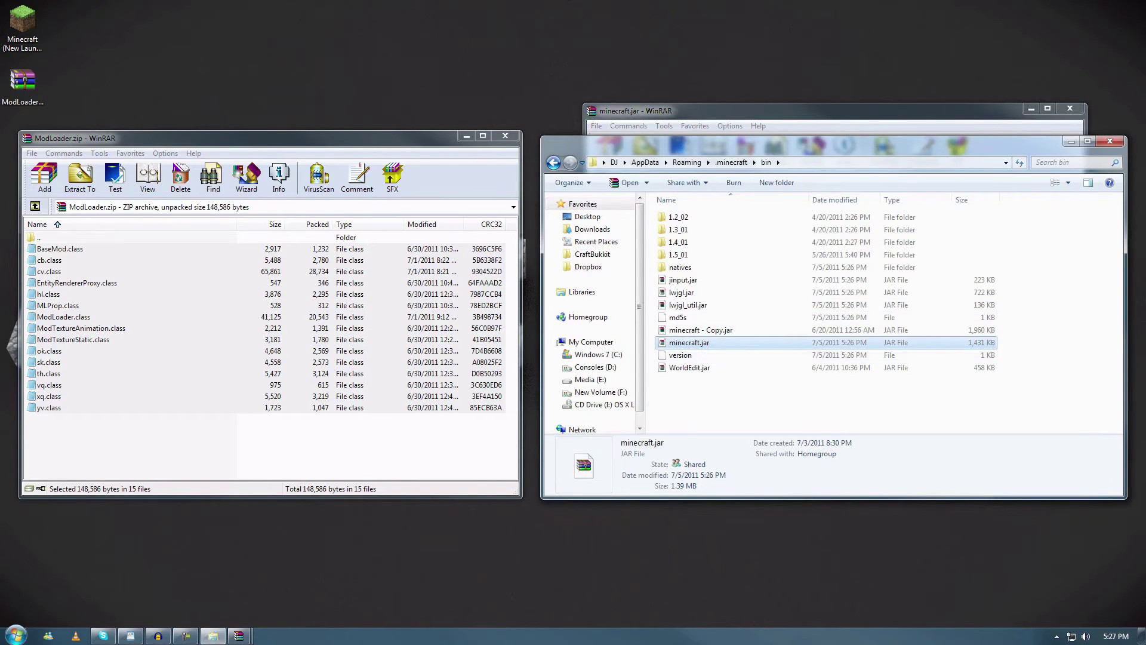
left_click(699, 368)
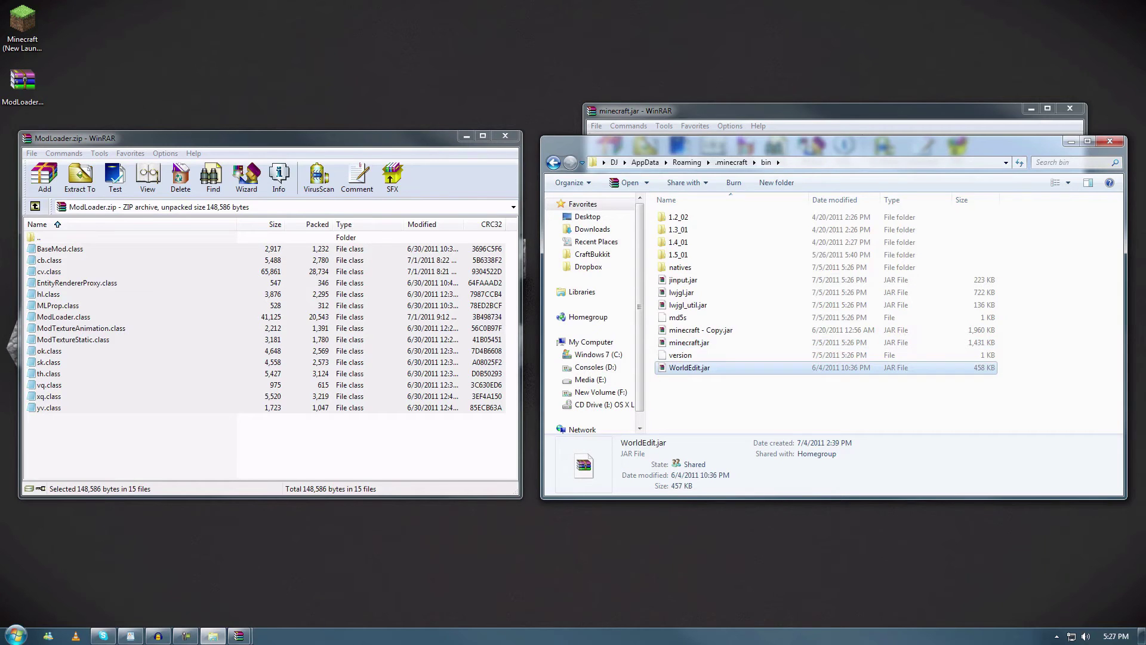
left_click_drag(836, 111, 844, 144)
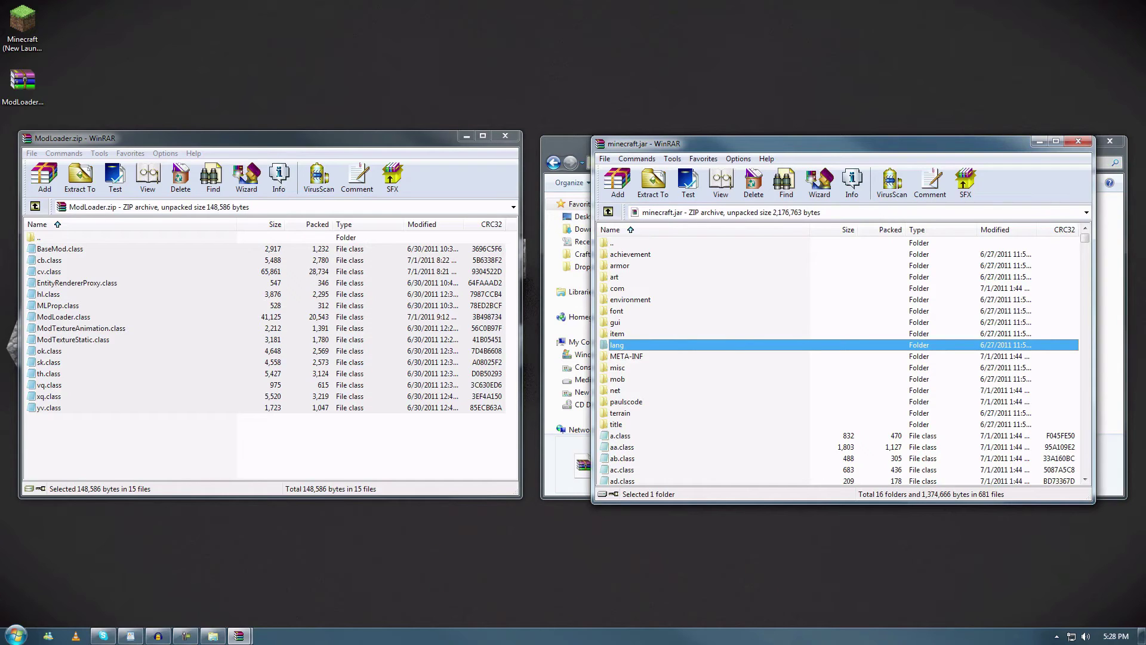
left_click_drag(836, 143, 833, 141)
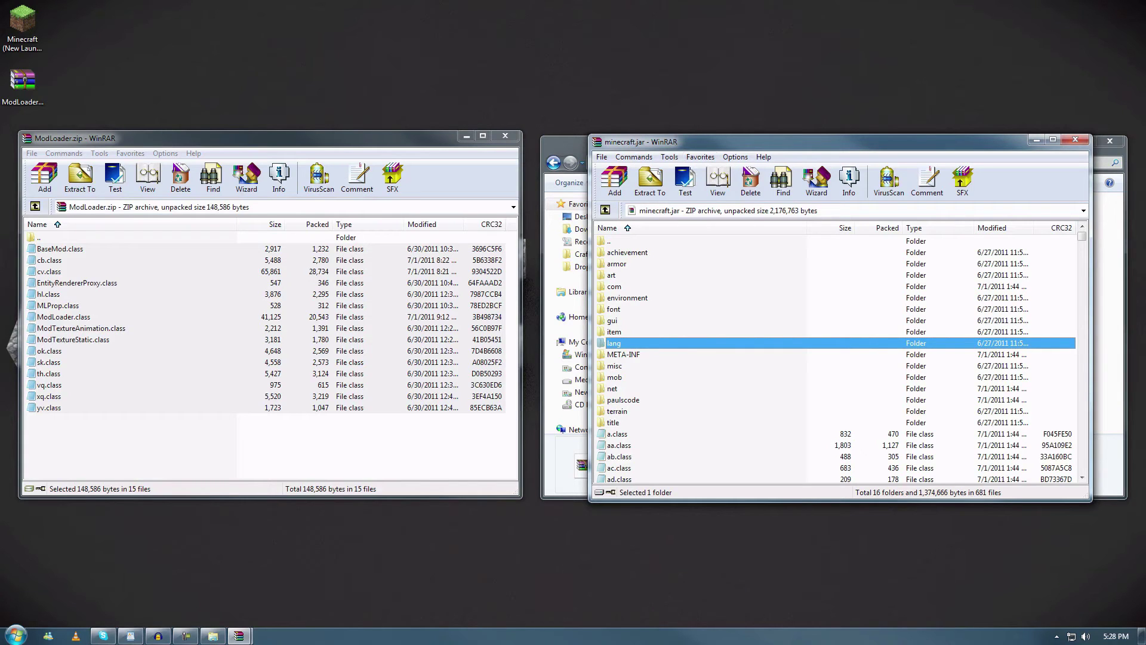
Delete the META-INF folder from the minecraft.jar archive
left_click(623, 355)
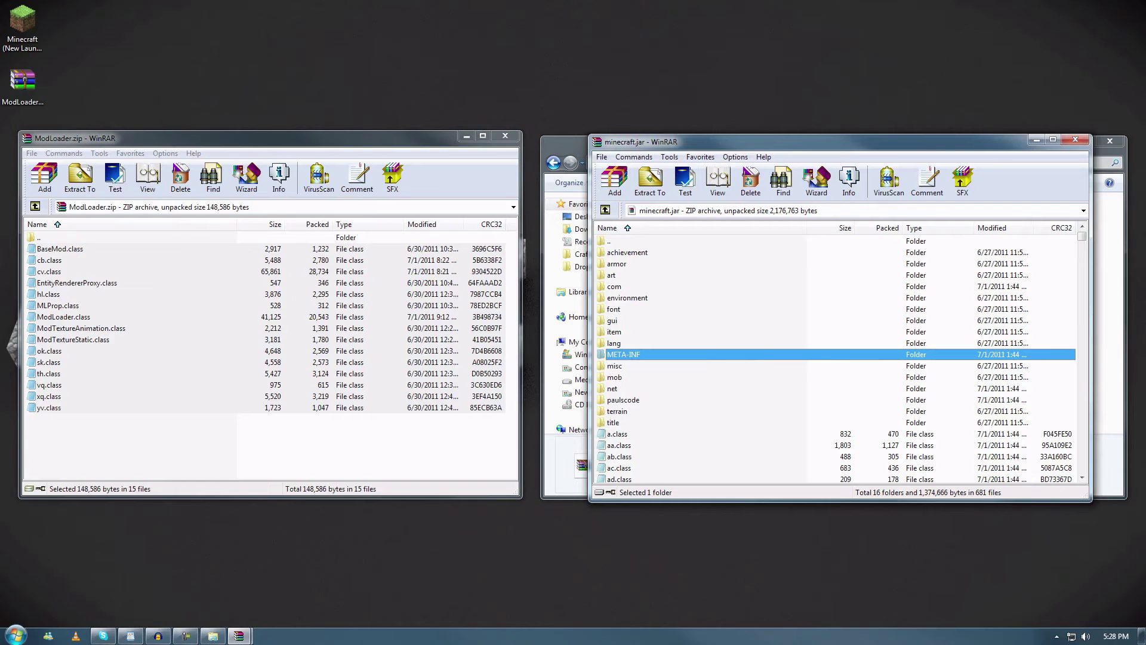
scroll(836, 355, "down", 4)
scroll(836, 354, "up", 4)
key("Delete")
key("Return")
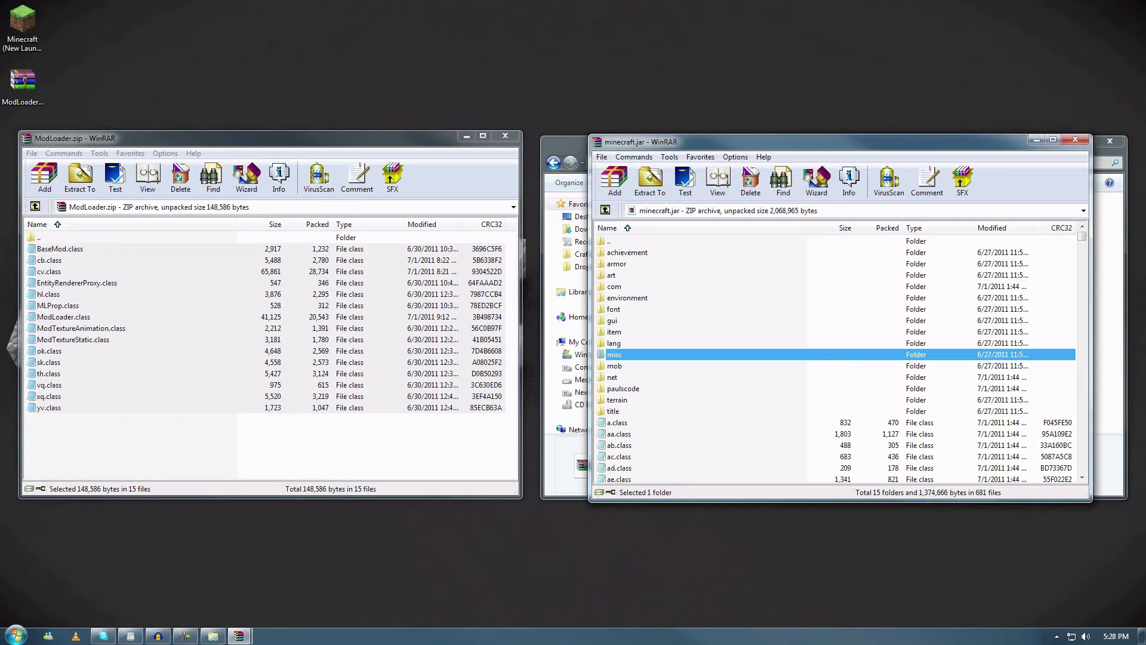
Look through the remaining folders and the first class files in the minecraft.jar archive
key("Down")
key("Down")
key("Down")
key("Down")
key("Down")
key("Down")
key("Down")
key("Down")
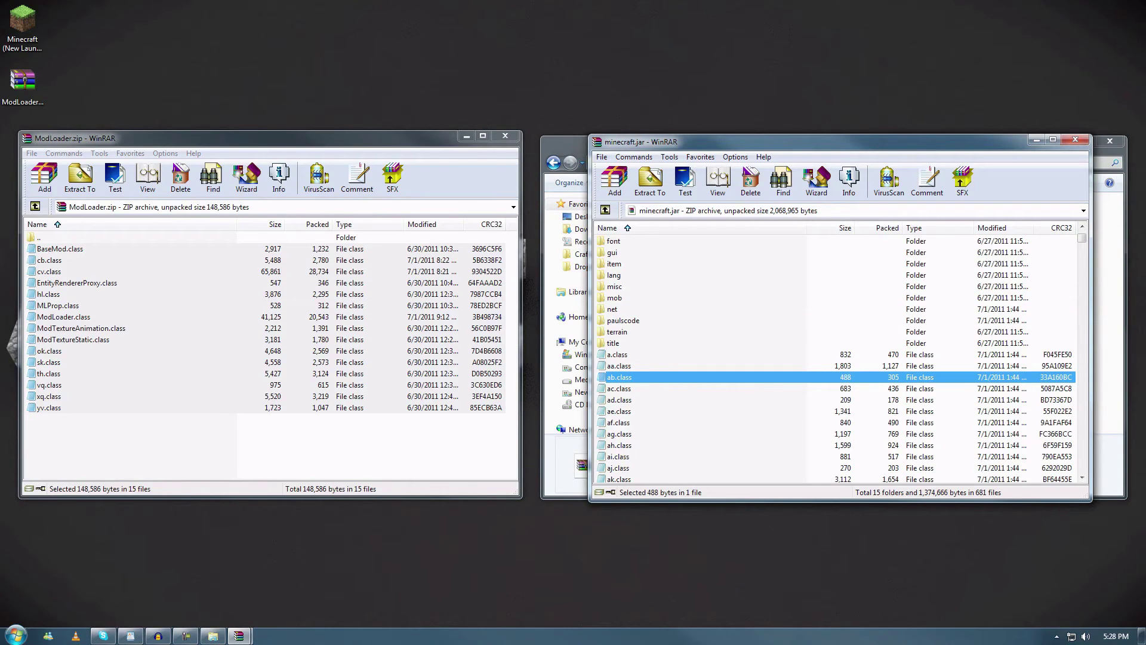
key("Up")
key("Up")
key("Up")
key("Up")
key("Up")
key("Up")
key("Up")
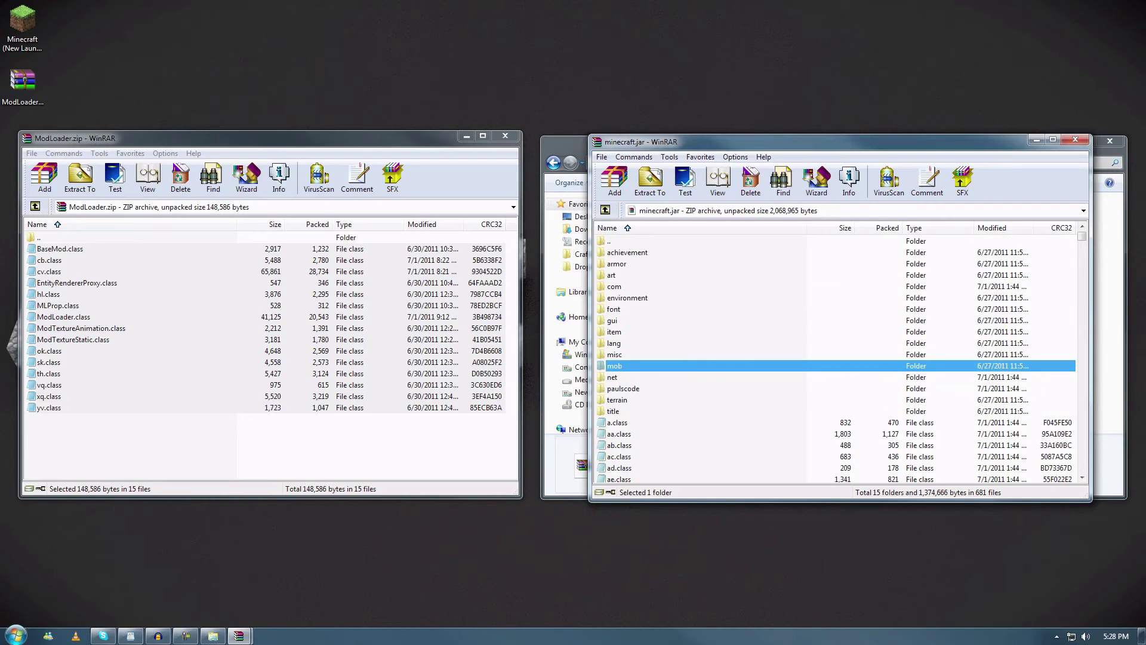
scroll(836, 359, "down", 4)
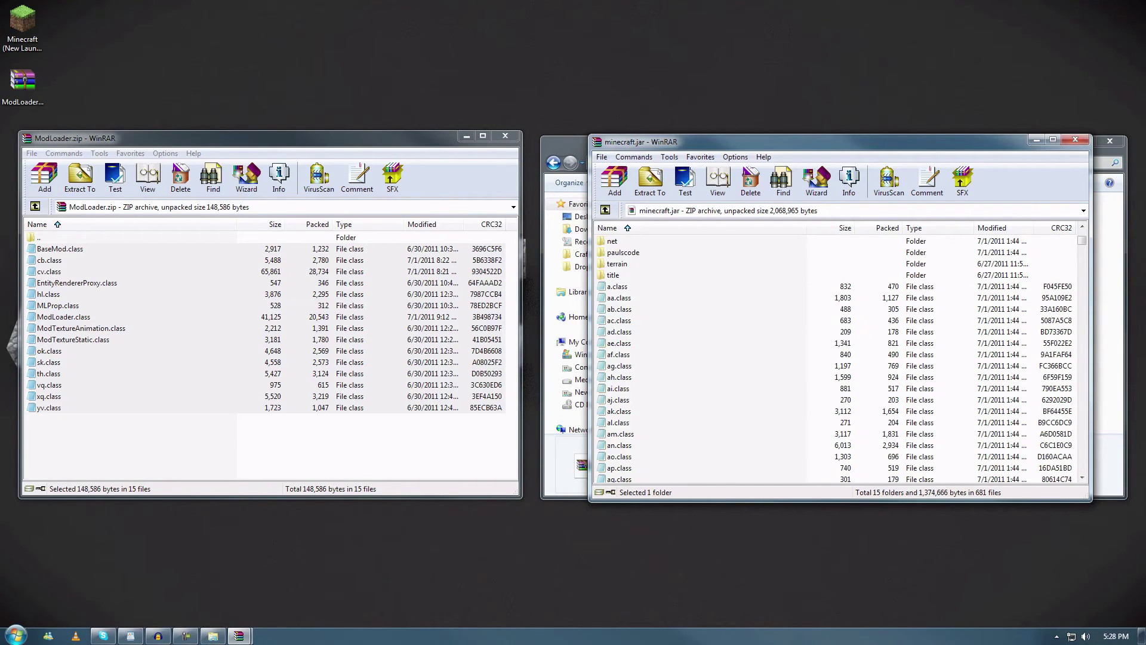
Copy all the selected ModLoader class files into minecraft.jar, using the Add and replace files update mode and Normal compression
left_click(63, 317)
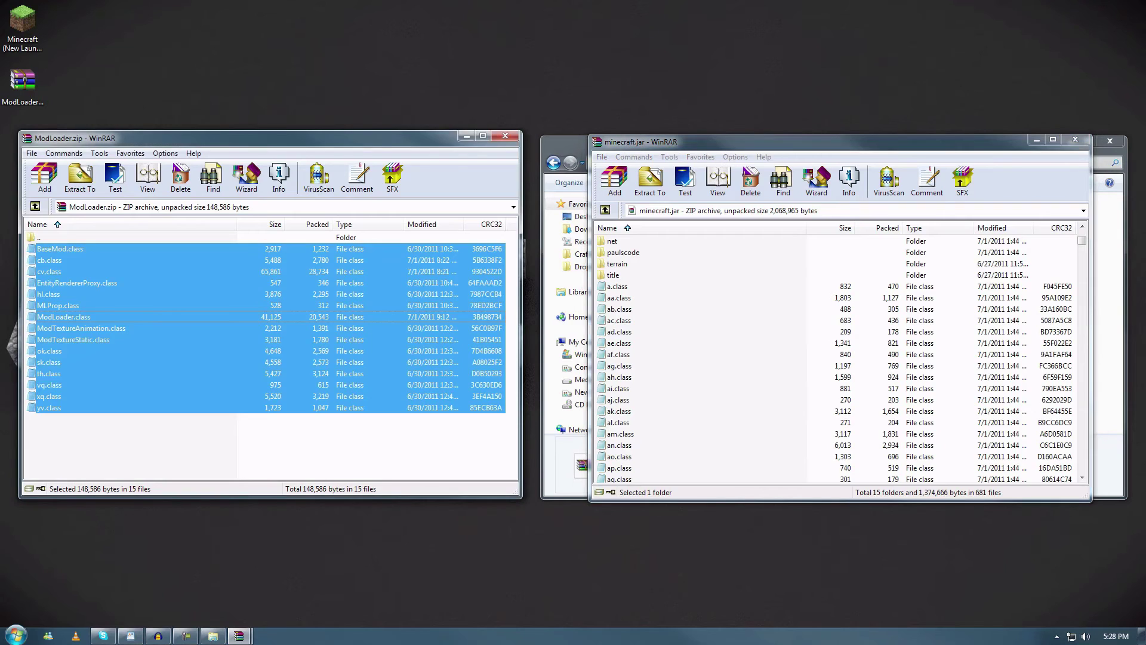
left_click_drag(64, 317, 770, 287)
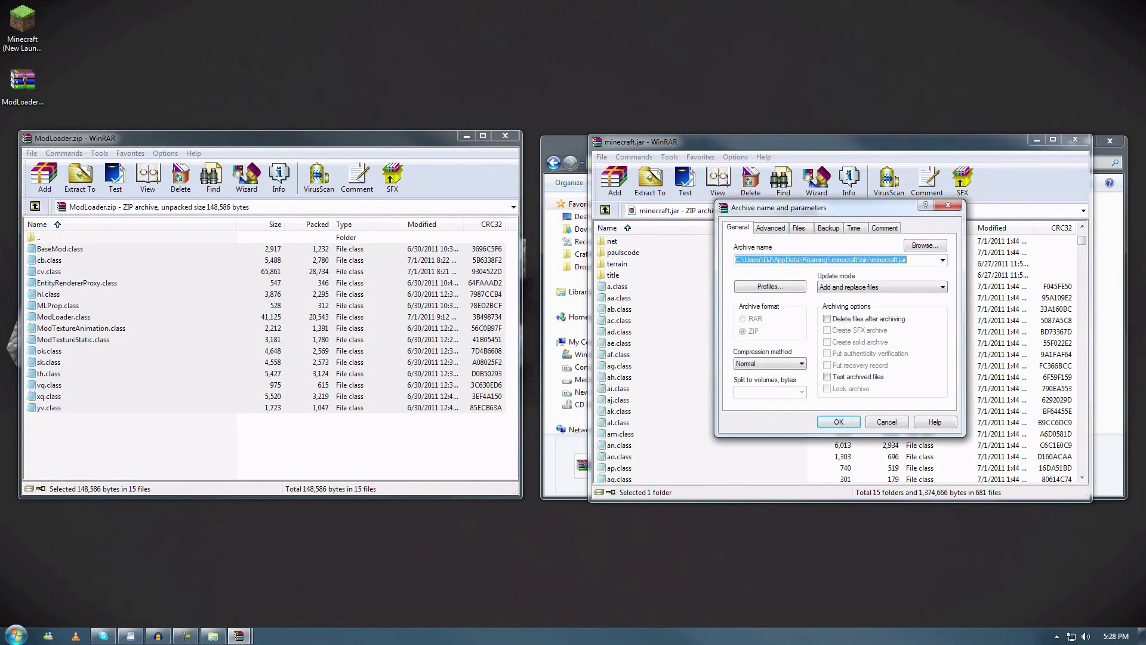
key("Return")
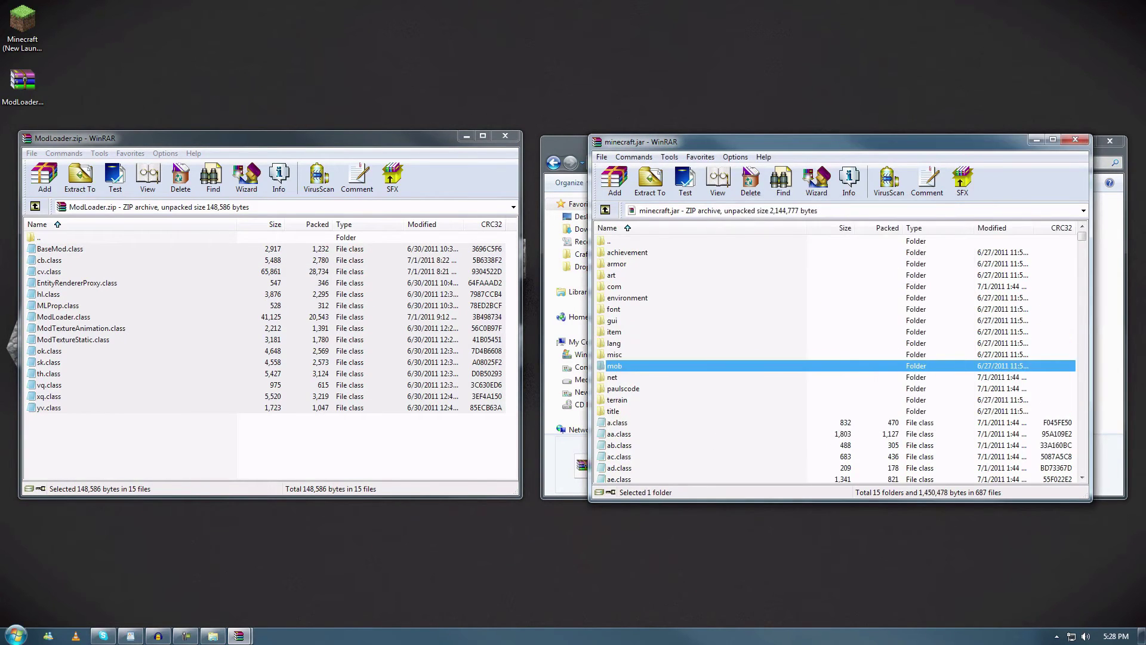
left_click(716, 411)
scroll(716, 411, "down", 6)
scroll(716, 411, "up", 6)
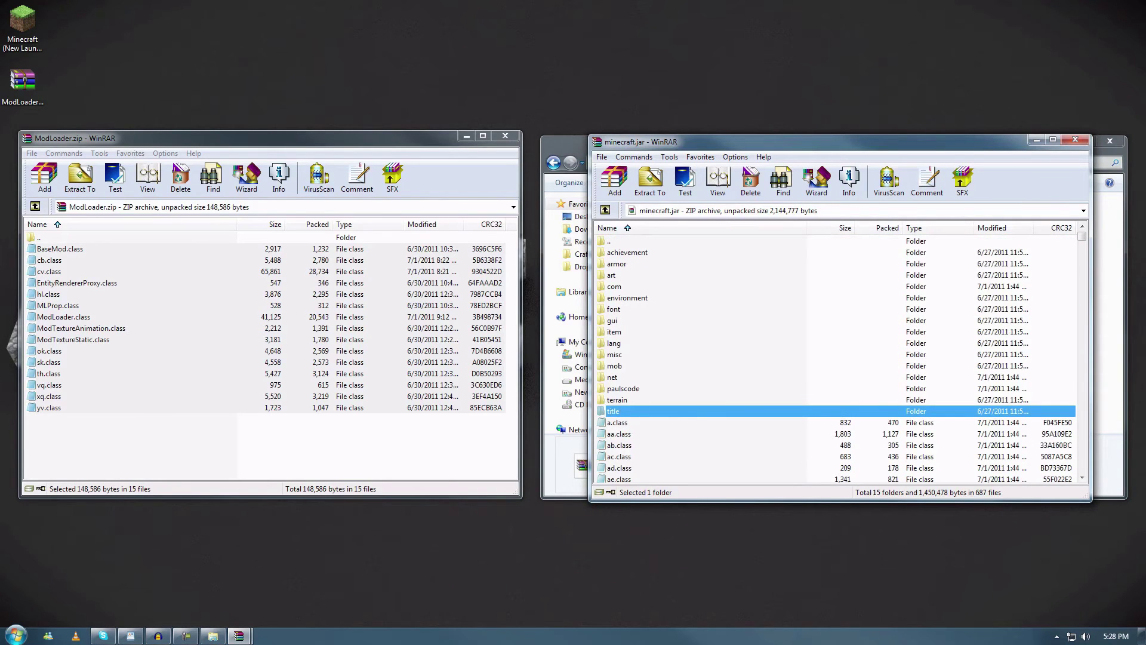
Close the minecraft.jar and ModLoader.zip archives and the bin folder window
left_click(1075, 140)
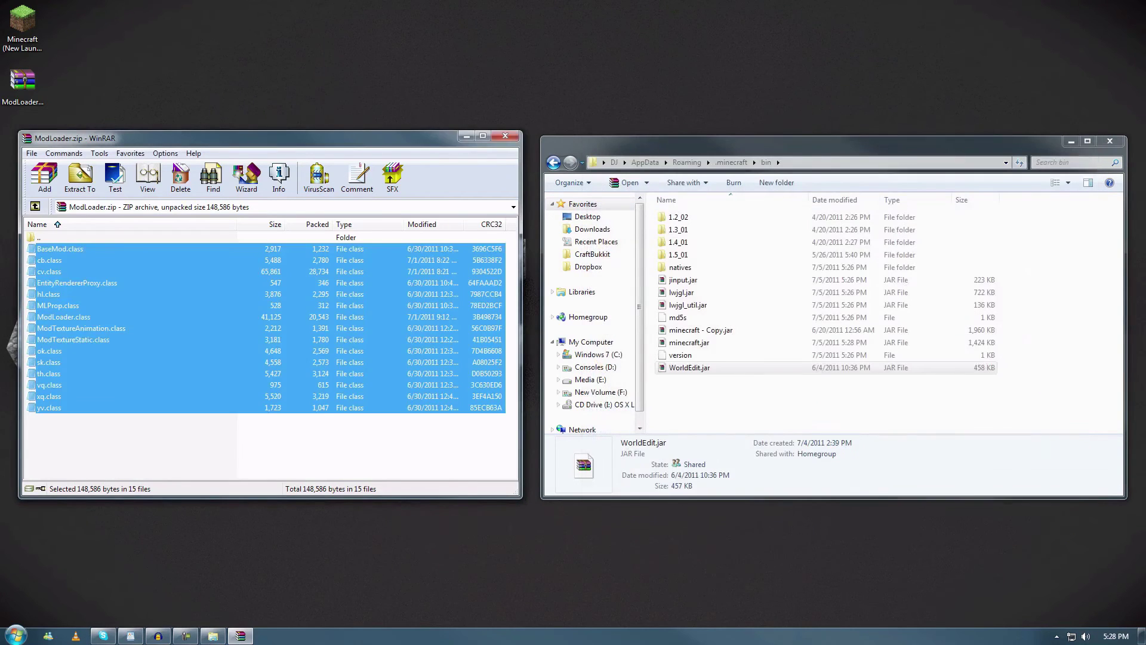
left_click(505, 136)
left_click(827, 404)
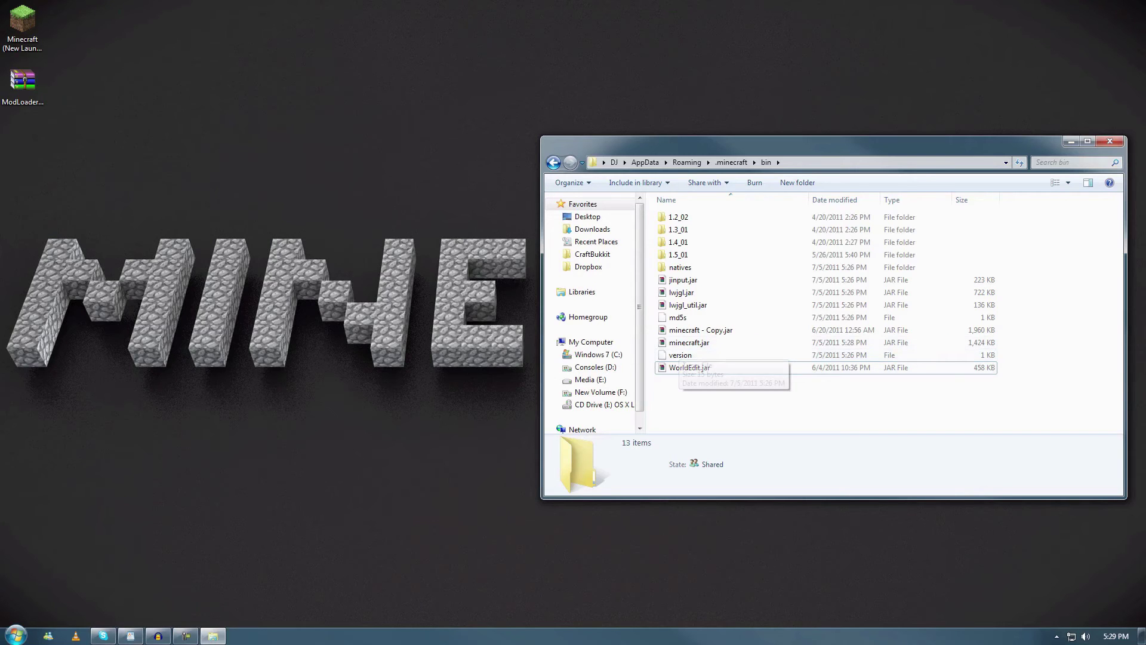
left_click_drag(847, 144, 560, 149)
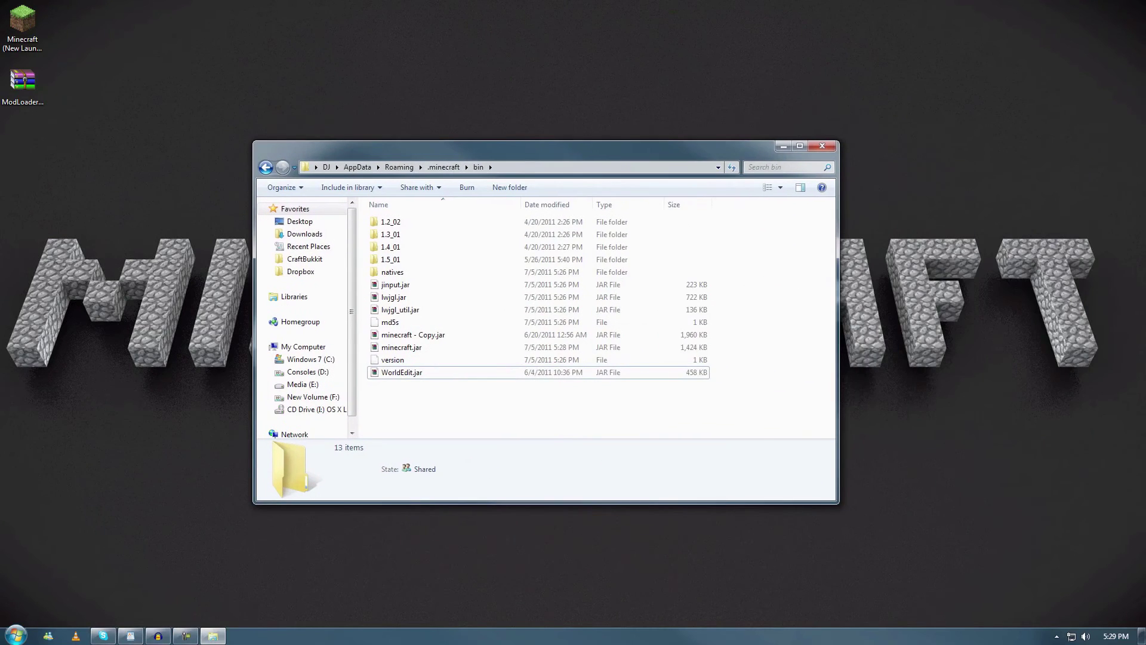
left_click(822, 146)
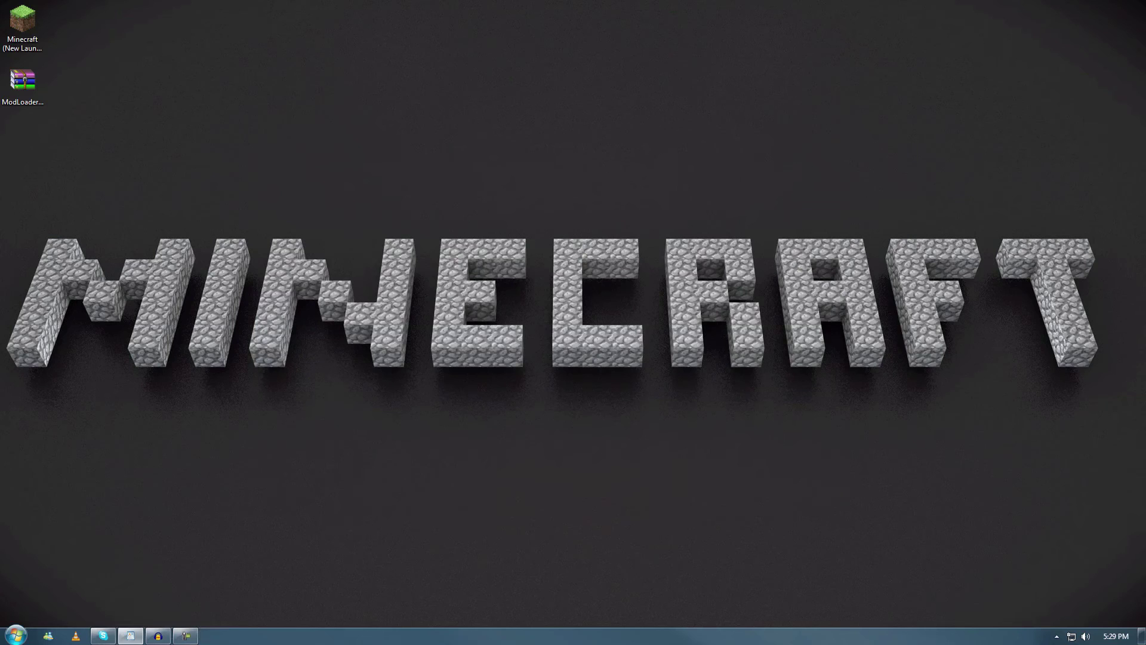
Launch Minecraft from the desktop, allow the unverified launcher to run, and proceed to the game's main menu
double_click(22, 26)
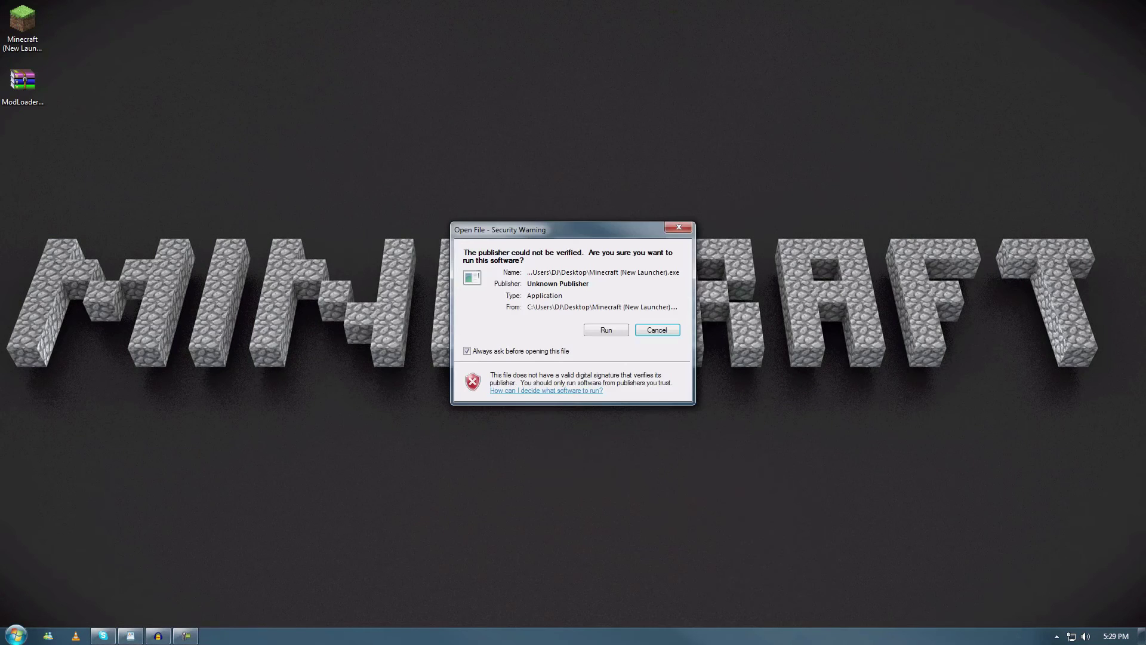
left_click(607, 330)
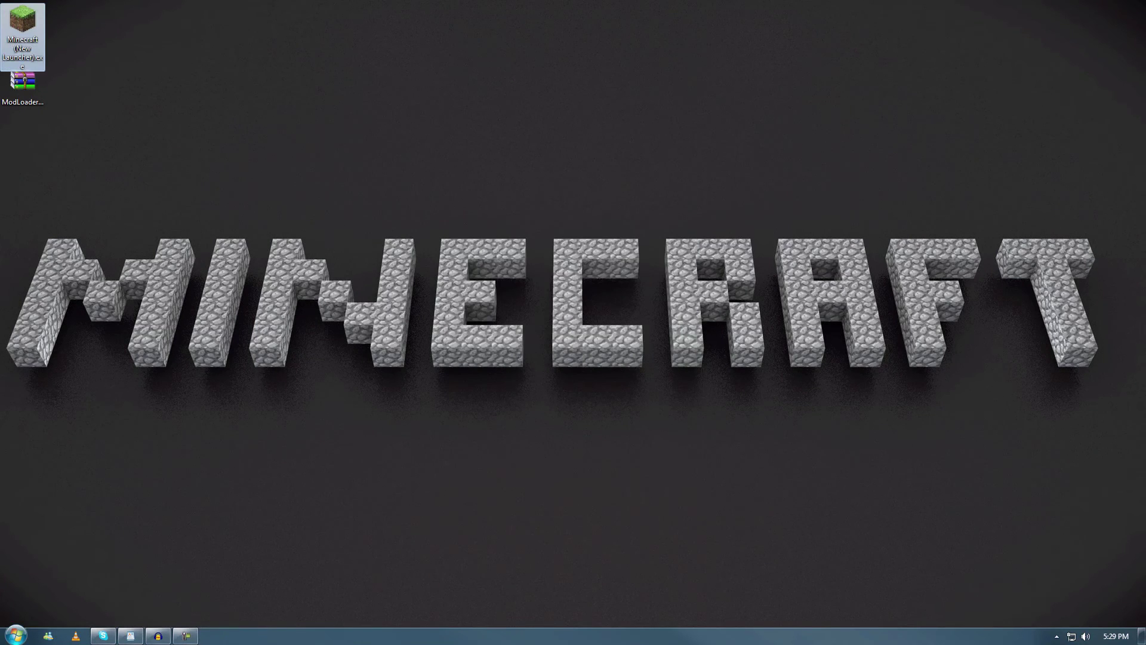
left_click(800, 436)
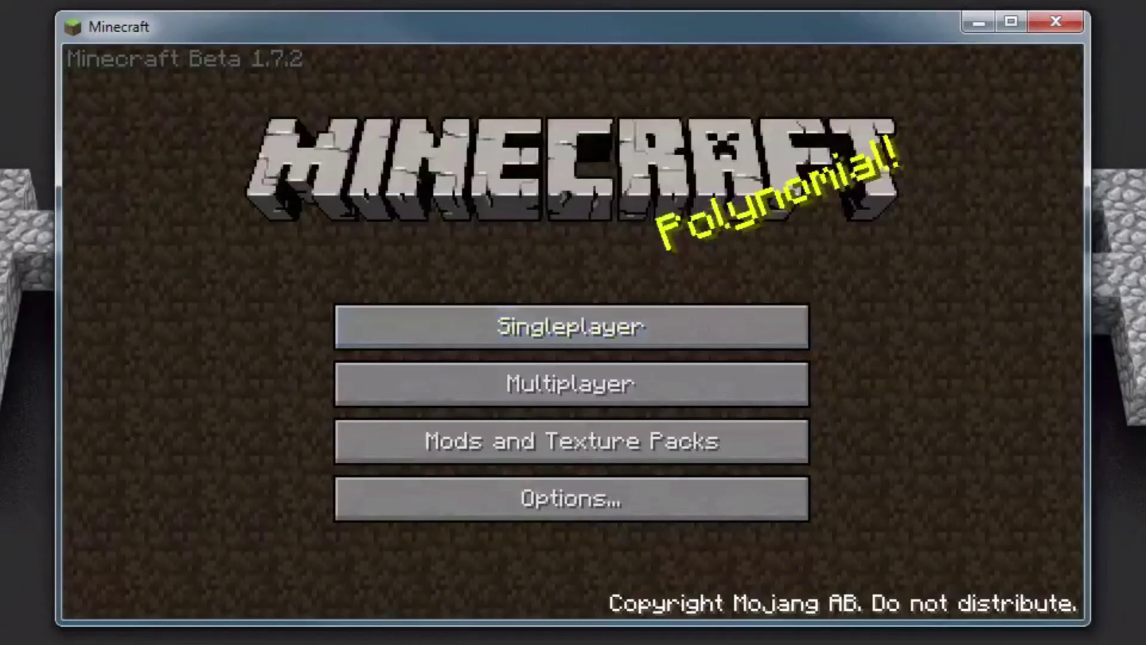
Load the first saved singleplayer world and walk around the cobblestone structure to test the modded game
left_click(571, 325)
double_click(570, 167)
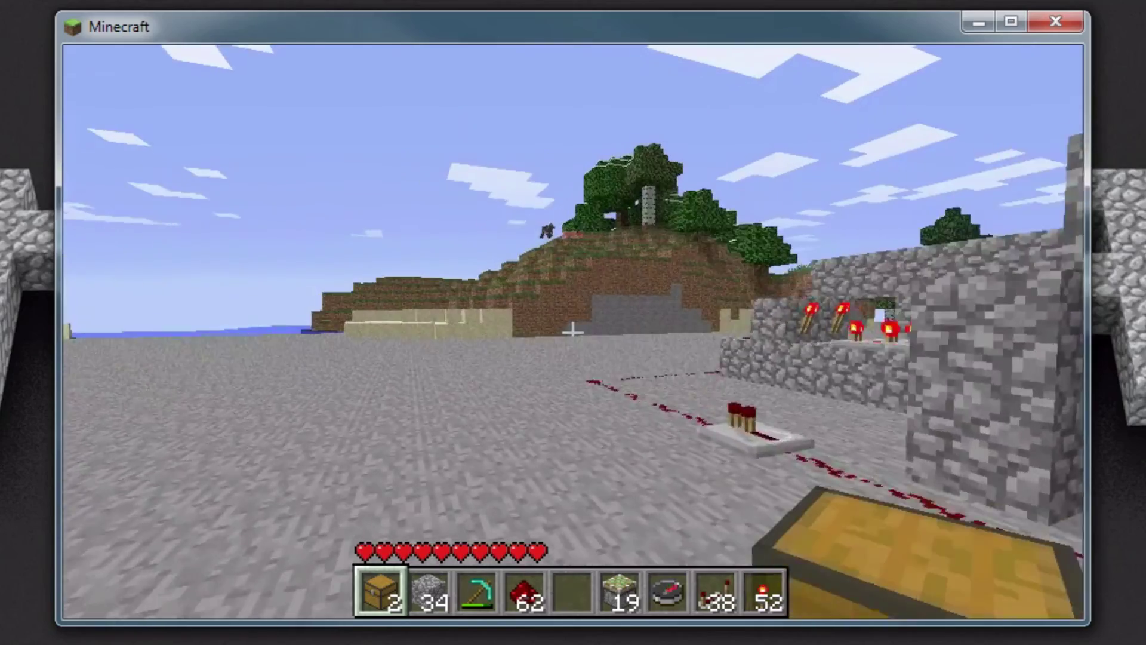
key("w")
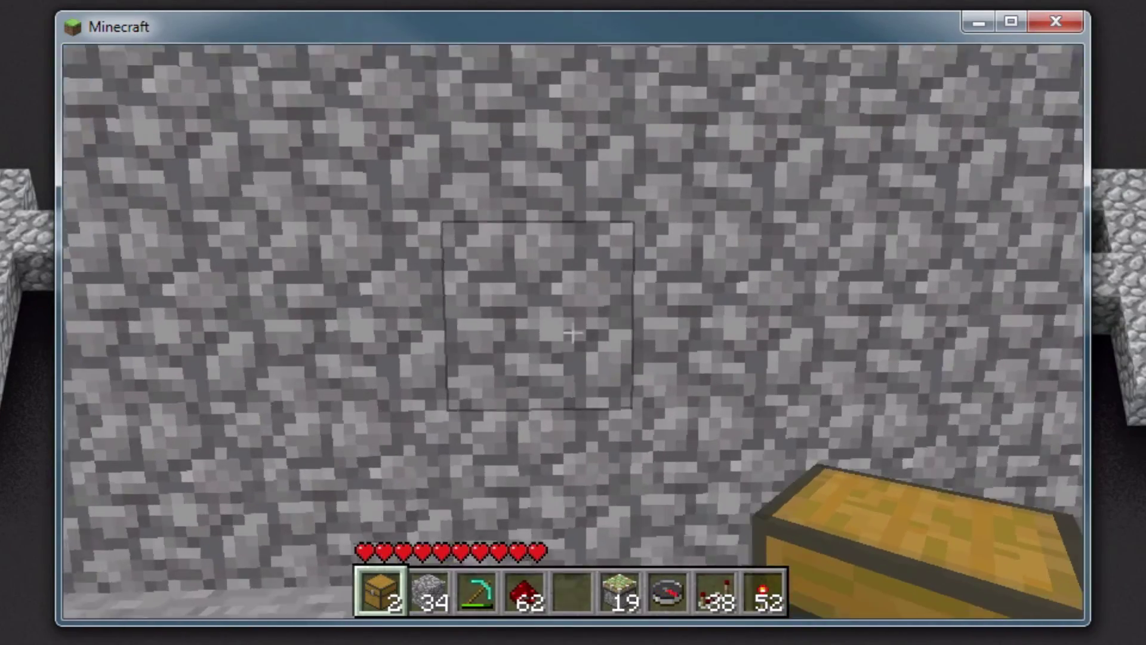
key("w")
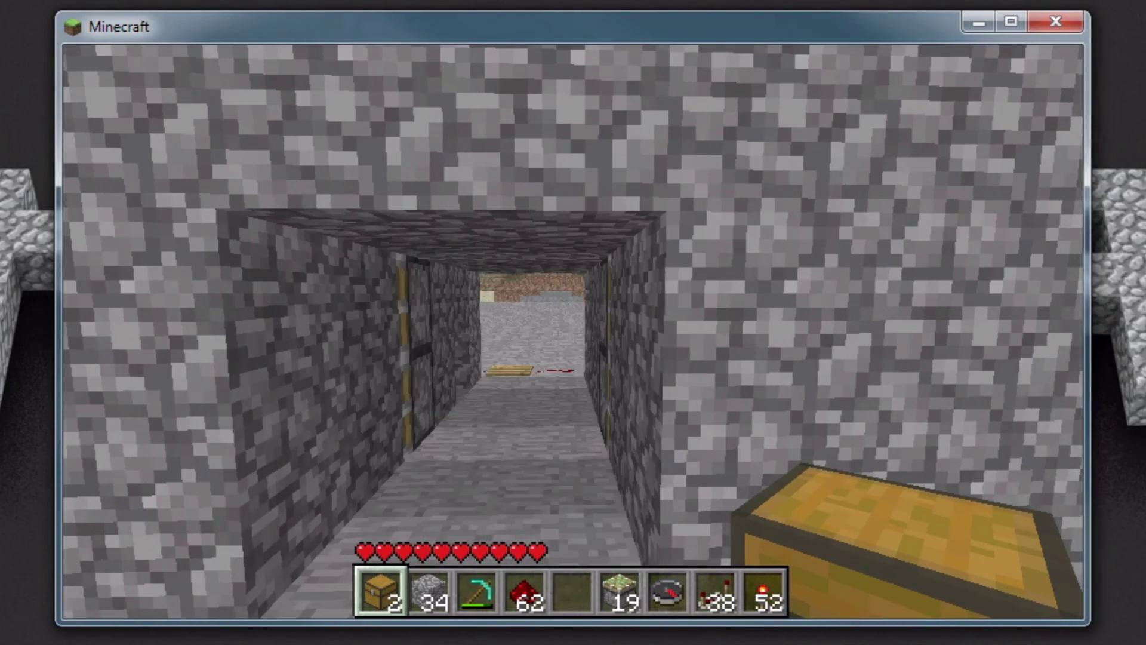